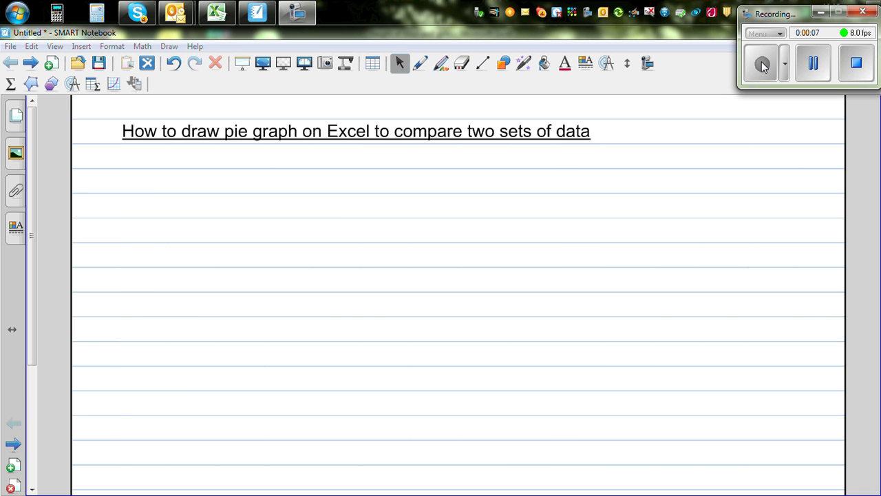
Switch to the 'height of boys and girls' workbook showing the empty Boy's Height table
left_click(216, 13)
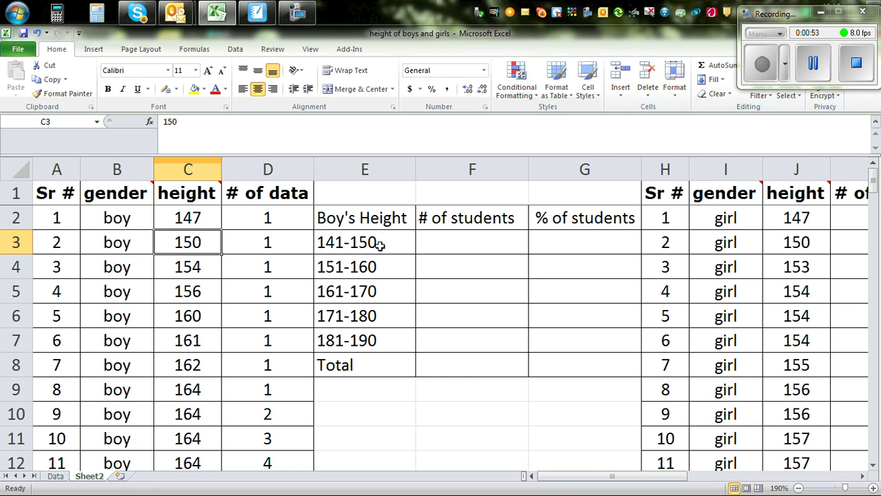
Count the boys in the 141-150 band and enter 2 in F3
left_click(190, 217)
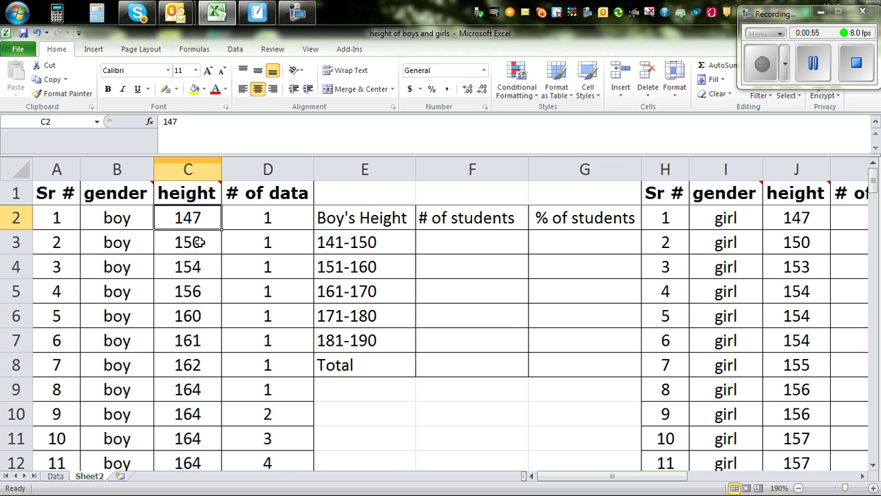
left_click(198, 243)
left_click(450, 238)
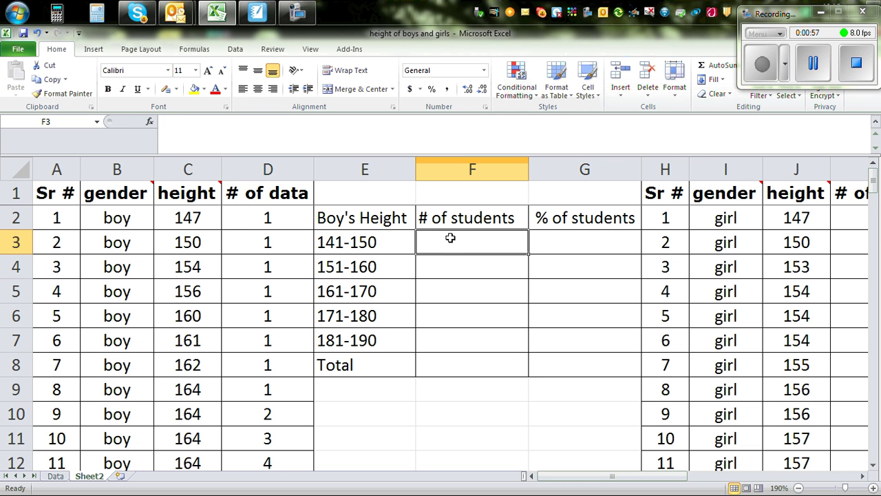
type("2")
left_click(476, 418)
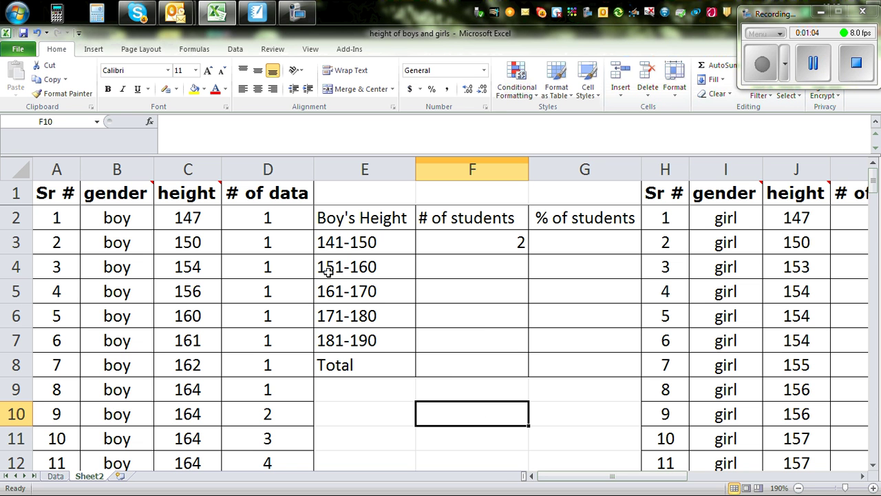
Count the boys from 154 upward and enter 3 for the 151-160 band in F4
left_click(190, 267)
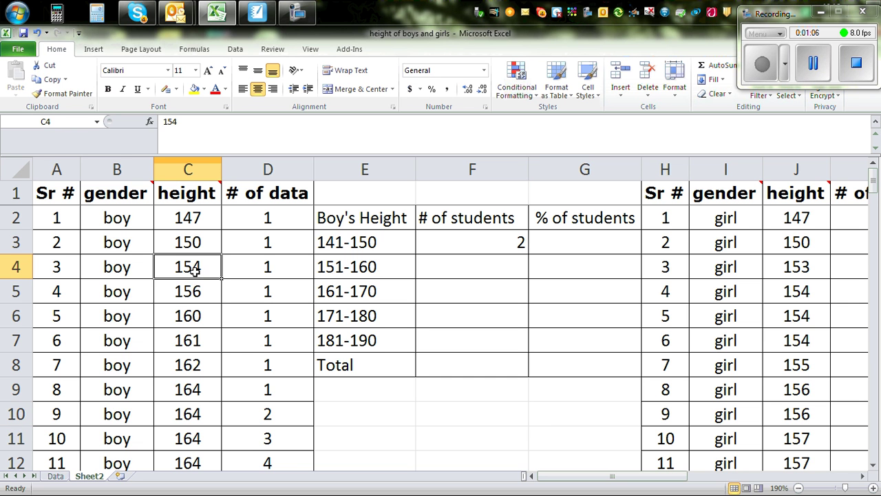
key("Down")
key("Down")
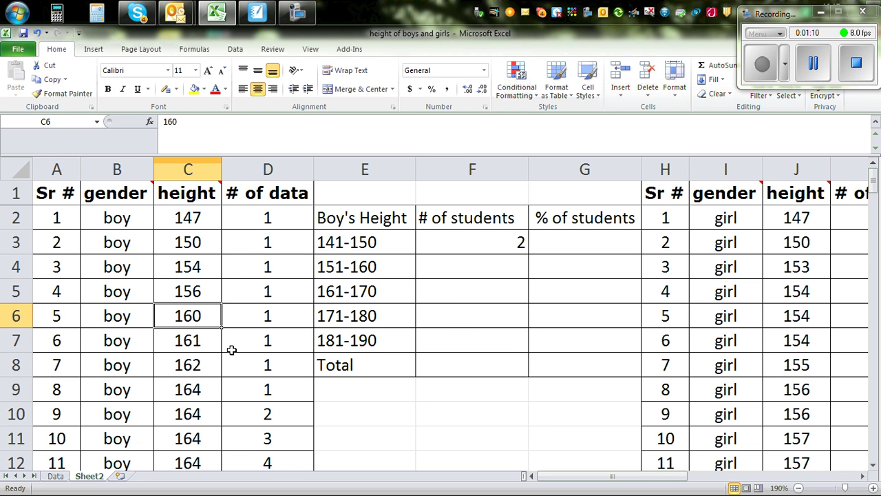
left_click(486, 267)
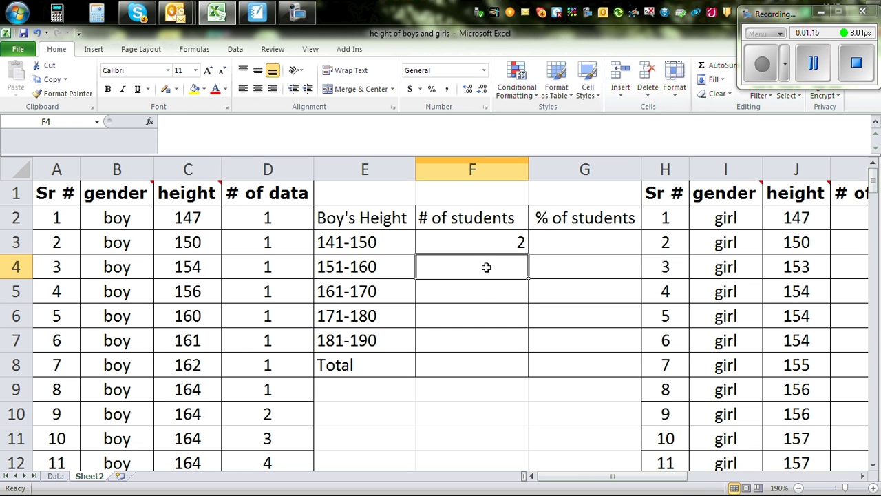
type("3")
key("Return")
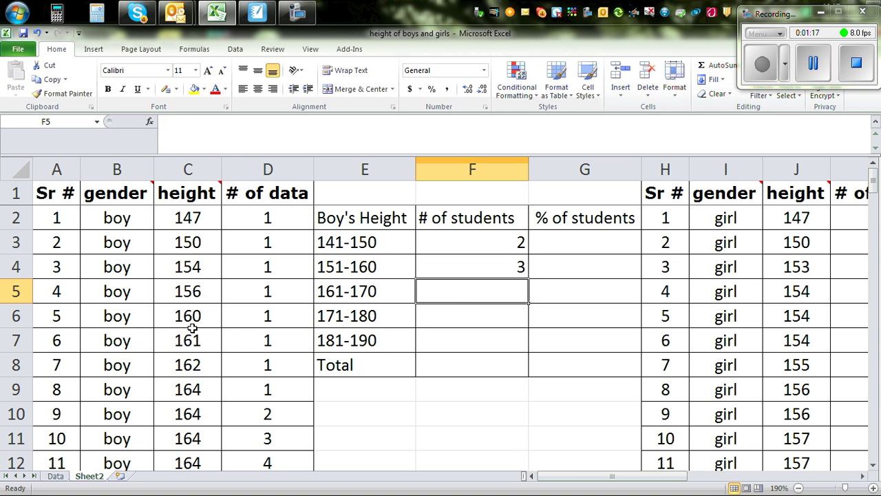
Step through the boys' heights from 161 to count the 161-170 band
left_click(188, 342)
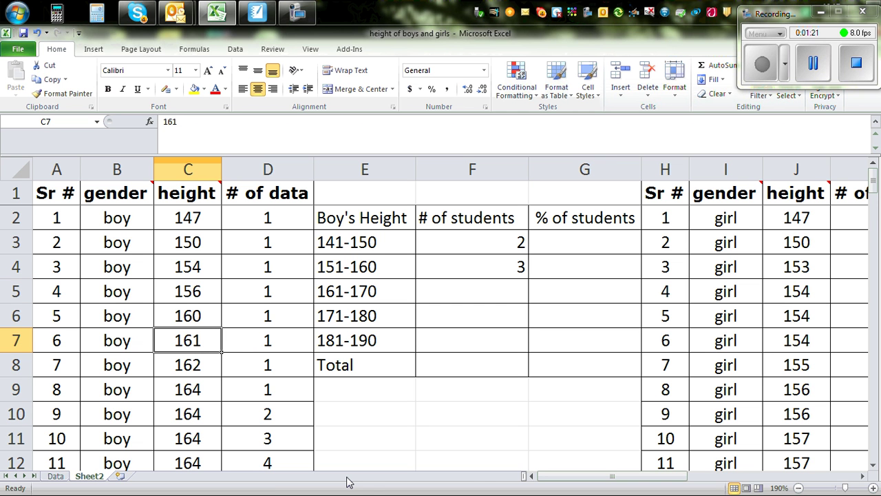
key("Down")
key("Down")
key("Down")
key("Down")
key("Down")
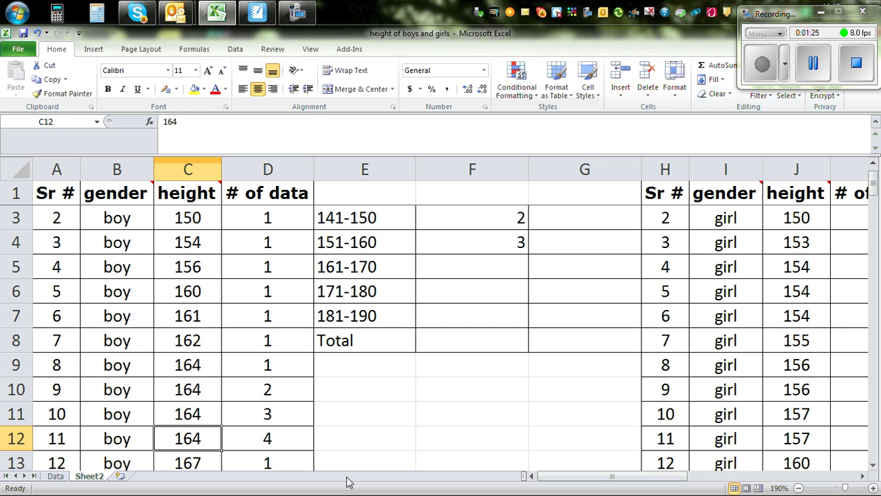
key("Down")
key("Down")
key("Down")
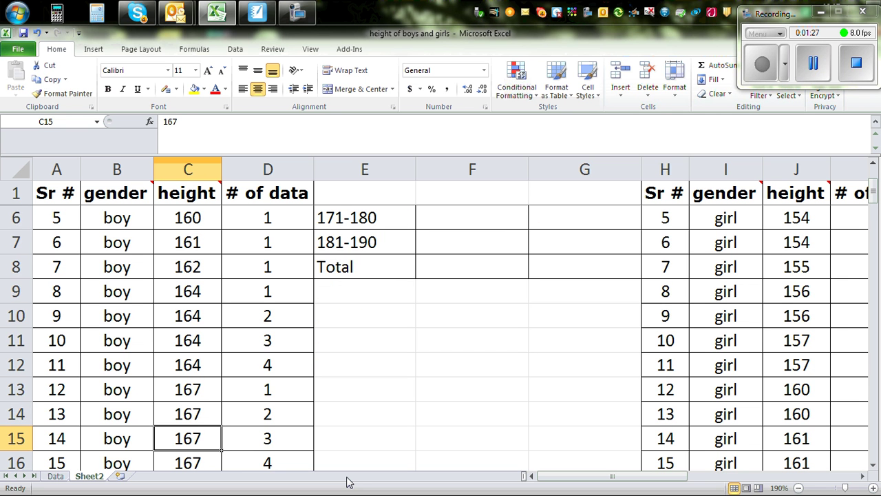
key("Down")
key("Down")
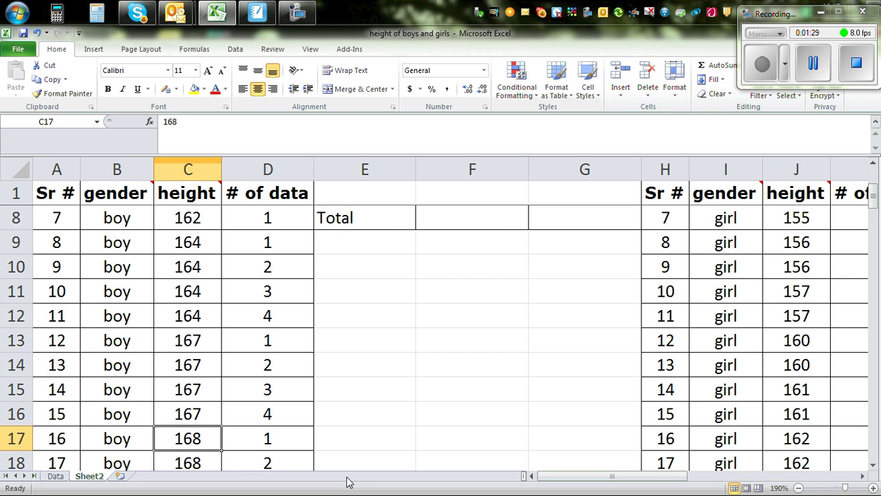
key("Down")
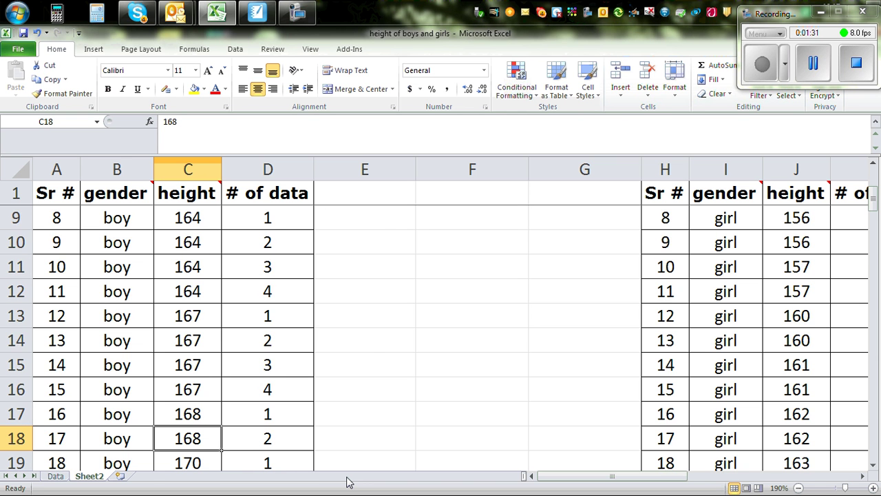
key("Down")
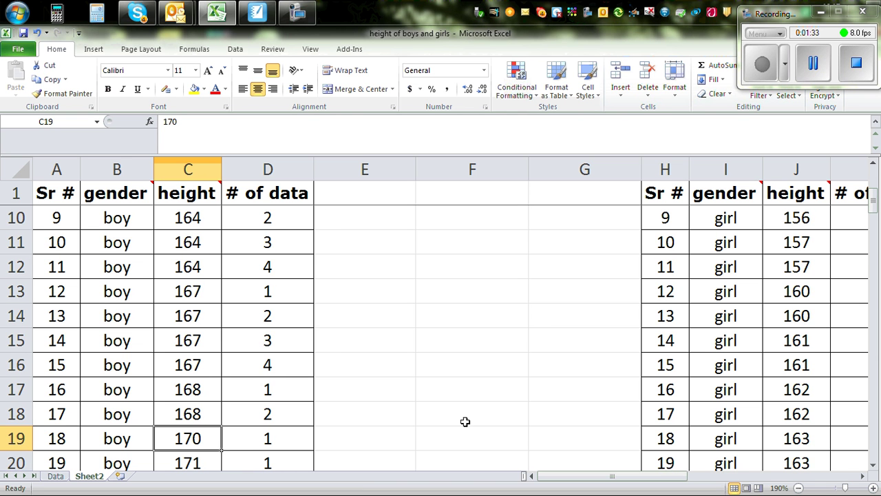
scroll(464, 421, "up", 3)
Enter 13 boys for the 161-170 band in F5
left_click(484, 294)
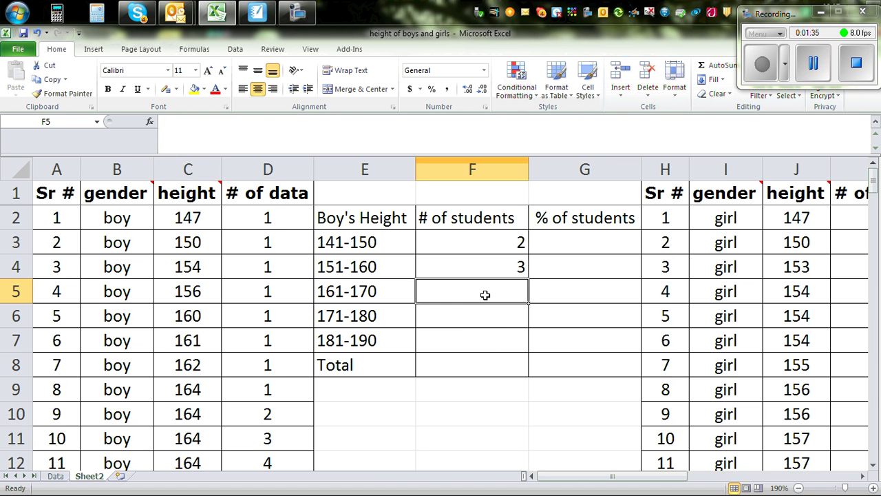
type("13")
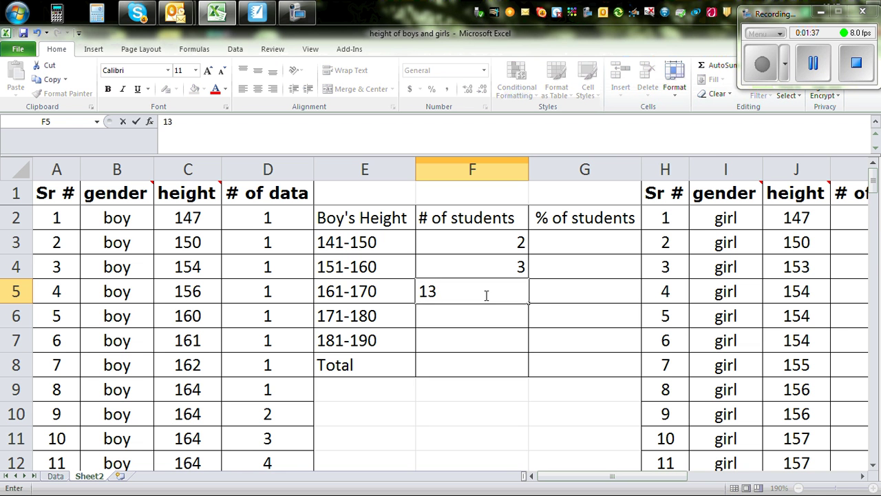
key("Return")
scroll(460, 354, "down", 2)
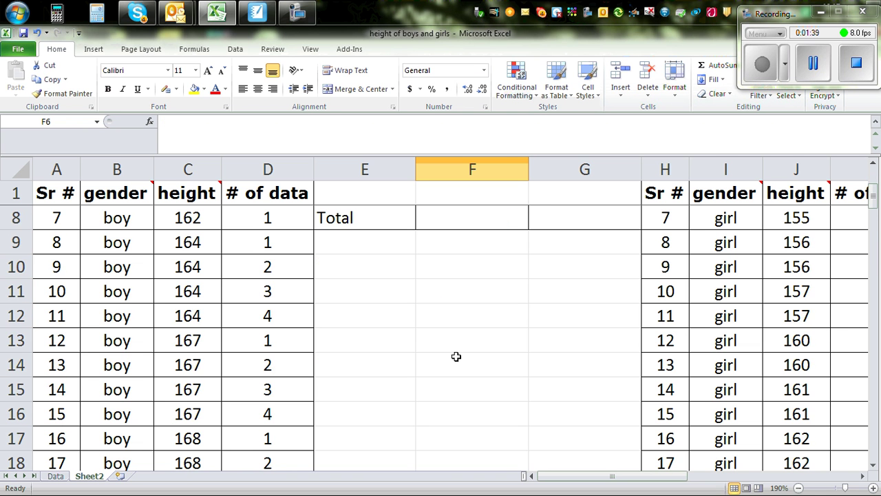
scroll(456, 356, "down", 1)
Count heights from 171 onward and enter 11 for the 171-180 band in F6
left_click(184, 440)
key("Down")
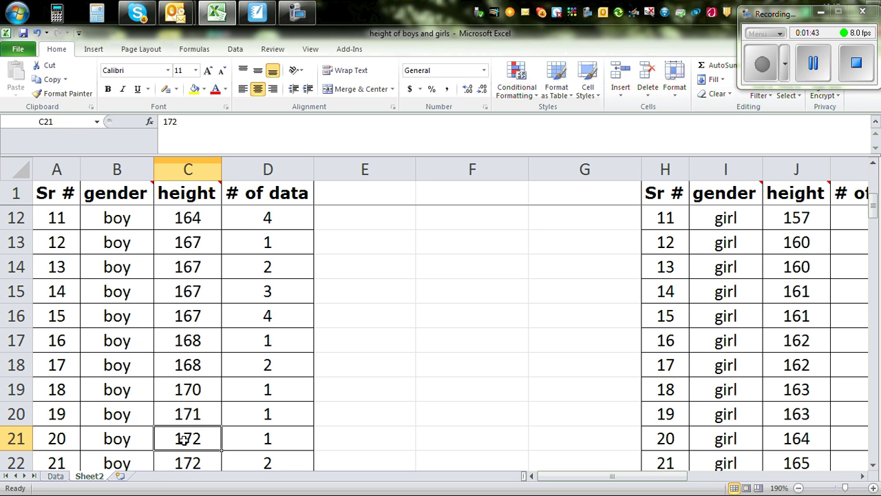
key("Down")
key("Down")
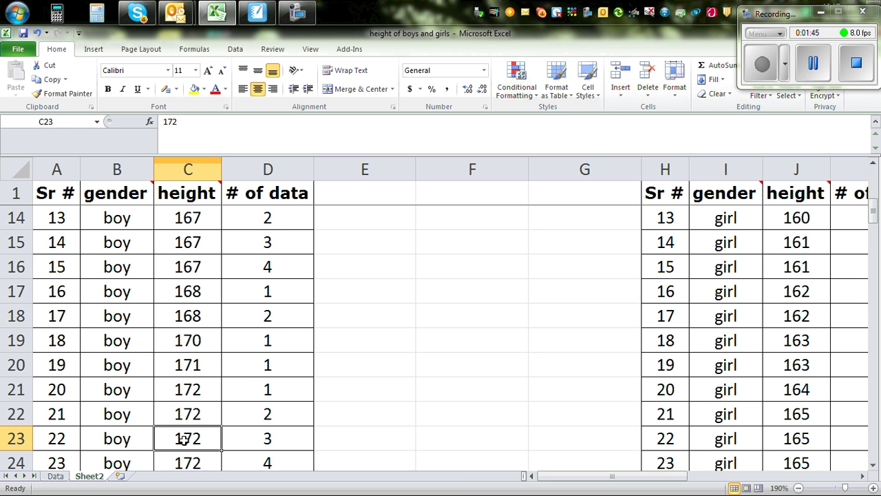
key("Down")
key("Down")
key("Down")
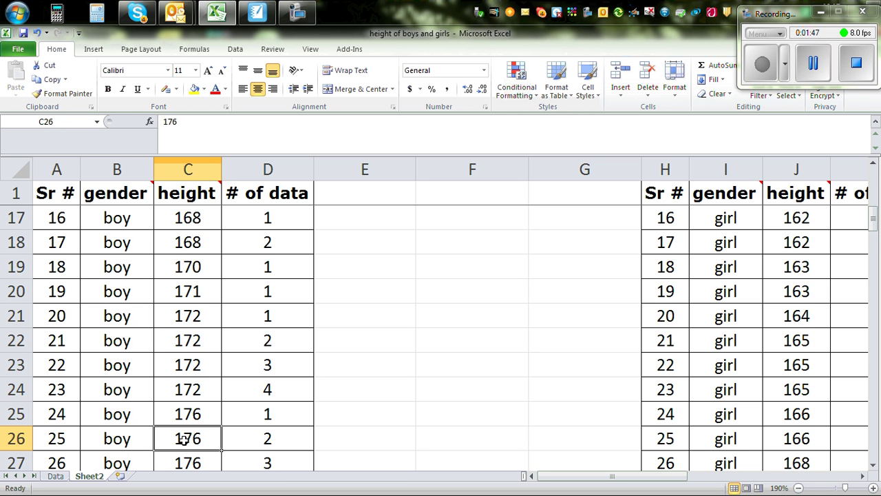
key("Down")
key("Down")
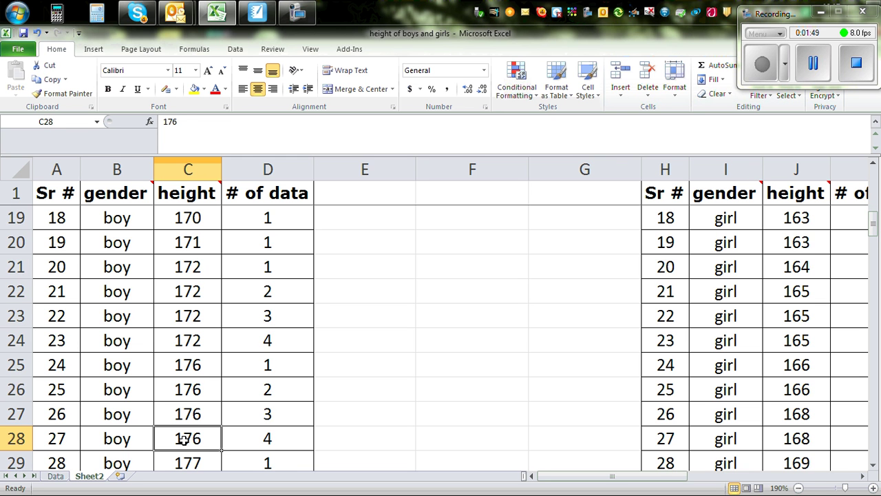
key("Down")
key("Down")
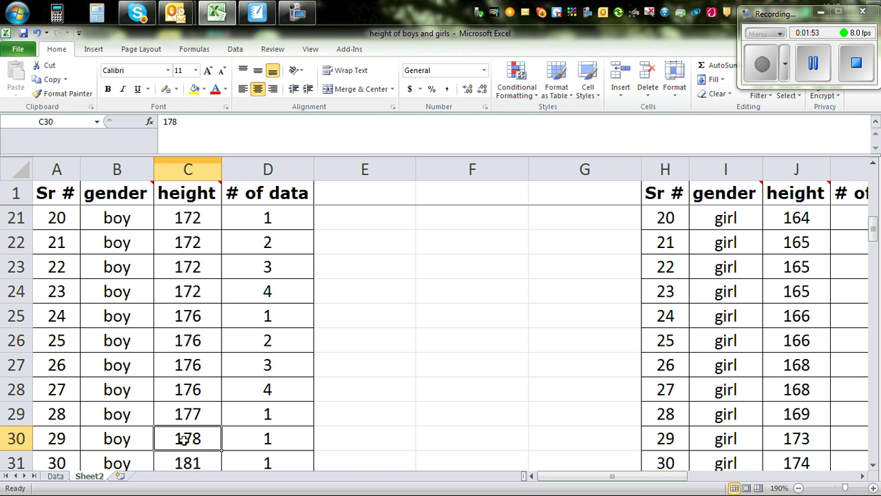
scroll(427, 382, "up", 2)
scroll(458, 362, "up", 4)
left_click(482, 321)
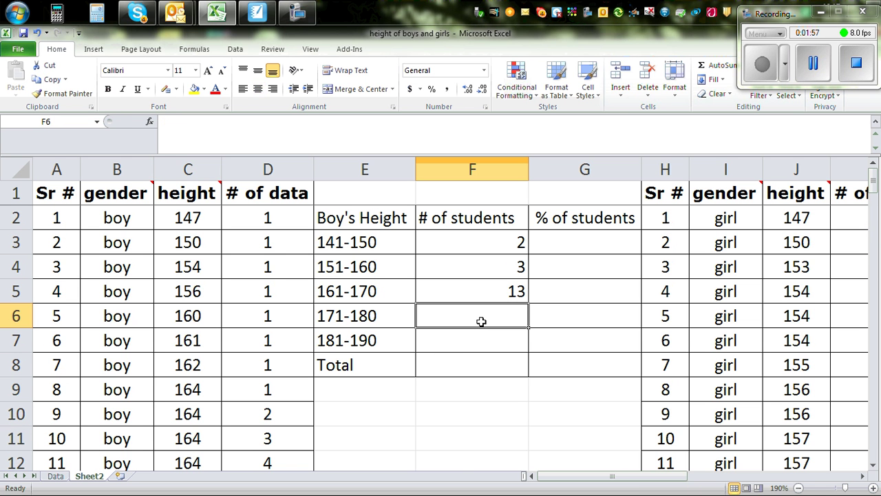
type("11")
left_click(473, 451)
Enter 1 boy for the 181-190 band in F7
scroll(470, 422, "down", 2)
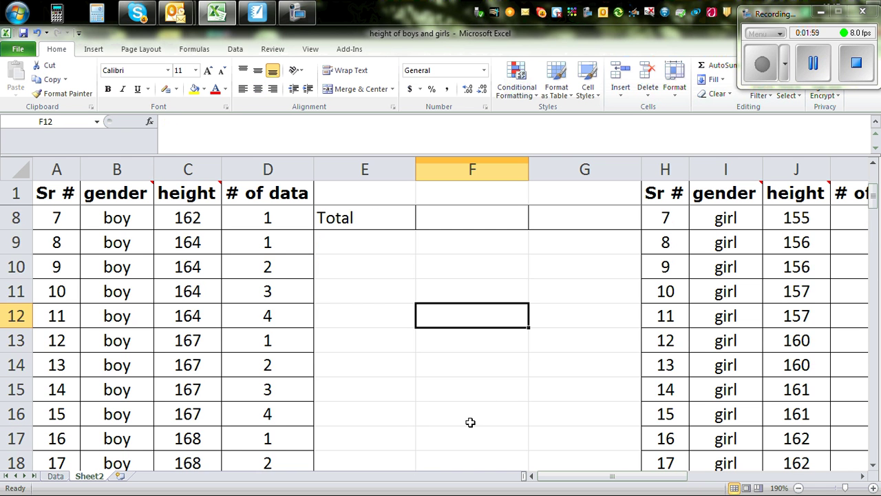
scroll(471, 422, "down", 4)
scroll(468, 423, "down", 1)
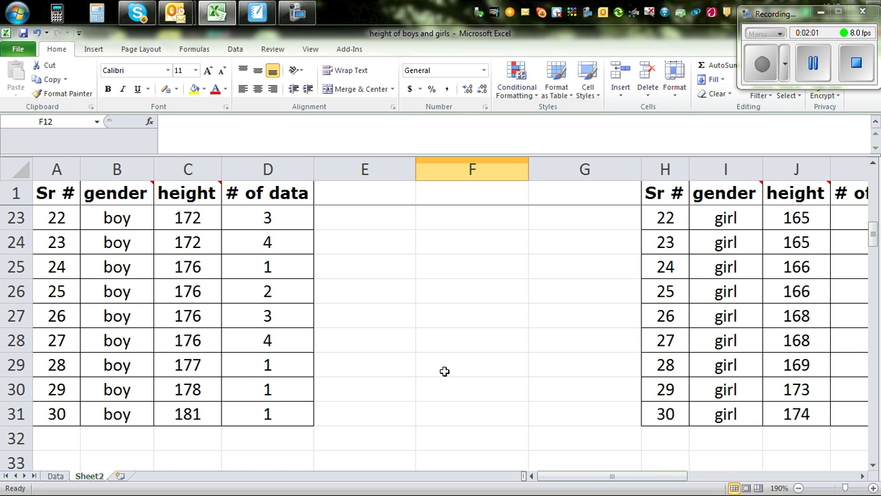
scroll(445, 371, "up", 3)
scroll(454, 365, "up", 3)
left_click(486, 268)
type("1")
left_click(482, 356)
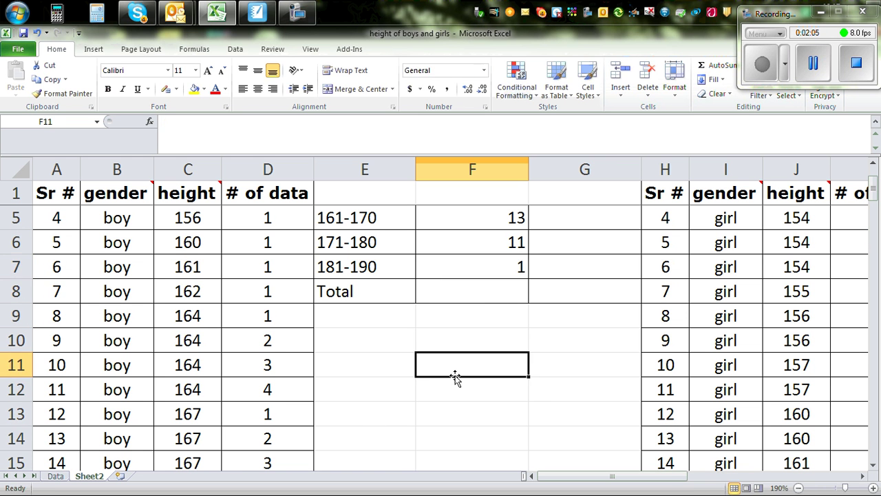
scroll(206, 242, "down", 1)
scroll(209, 252, "down", 3)
scroll(200, 289, "down", 3)
scroll(475, 308, "up", 3)
scroll(484, 303, "up", 5)
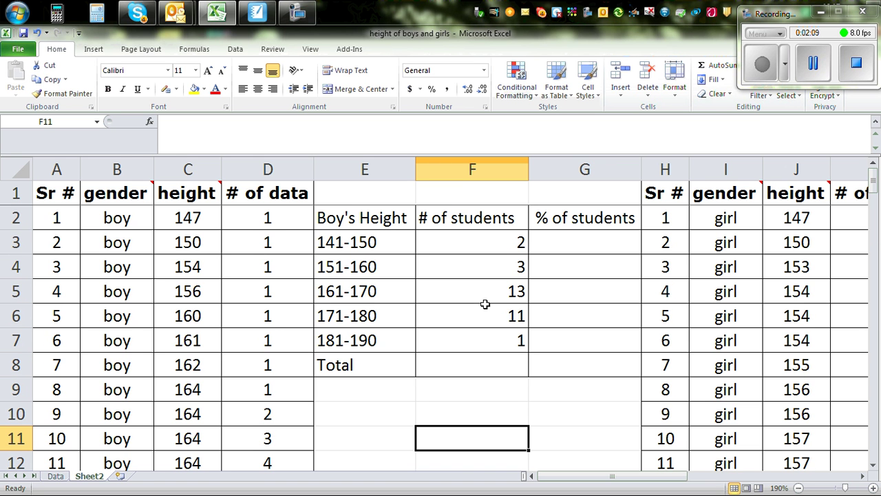
Enter a SUM in F8 over all thirty heights in column C, mistakenly giving 5019
left_click(465, 367)
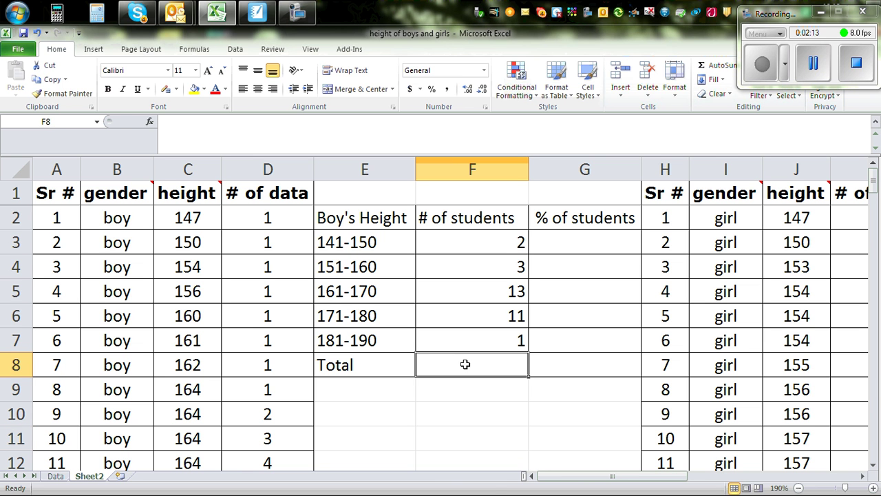
type("=sum")
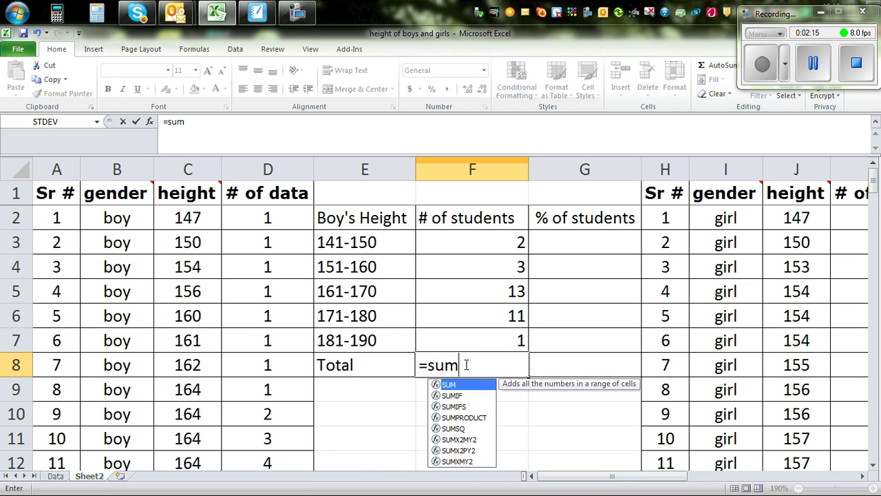
type("(")
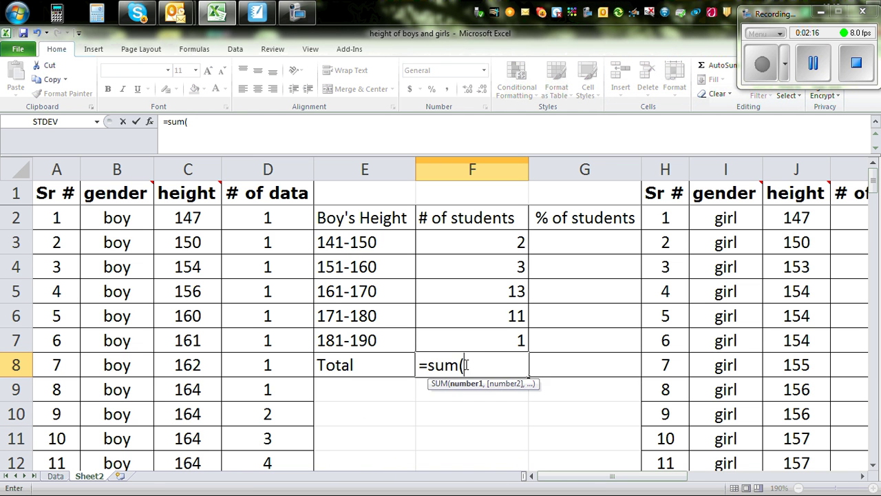
left_click(185, 218)
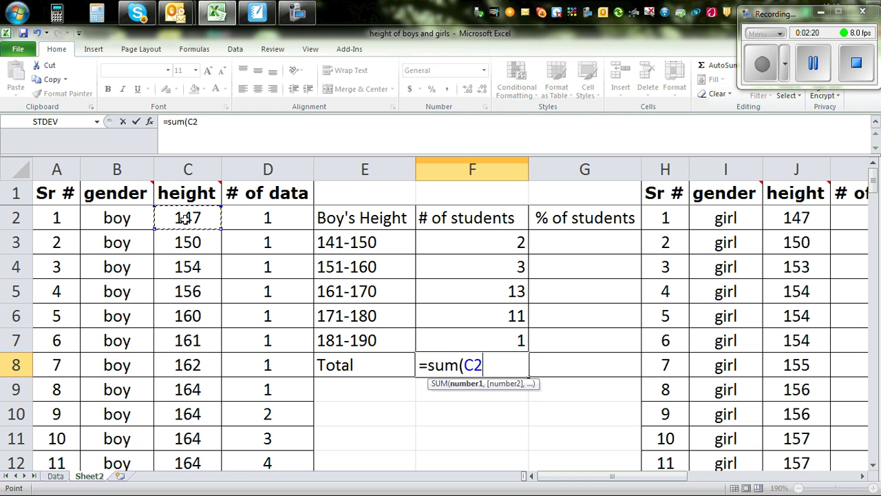
key("ctrl+shift+Down")
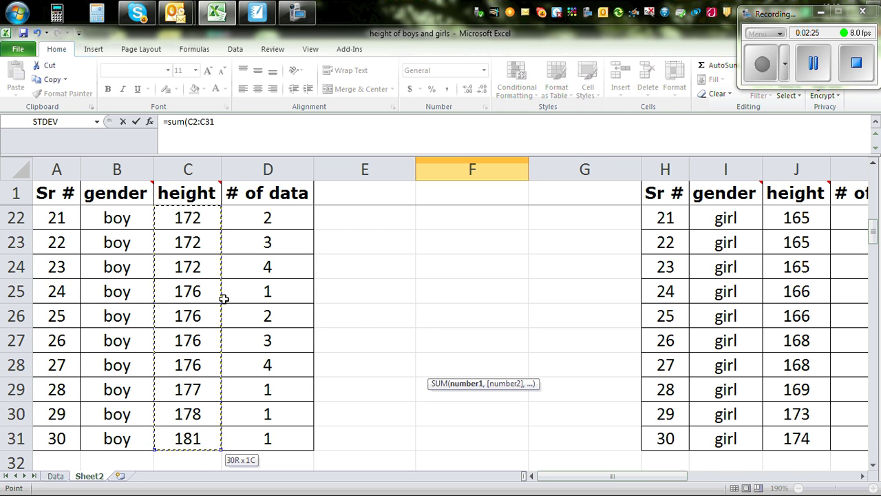
scroll(429, 330, "up", 1)
scroll(429, 330, "up", 6)
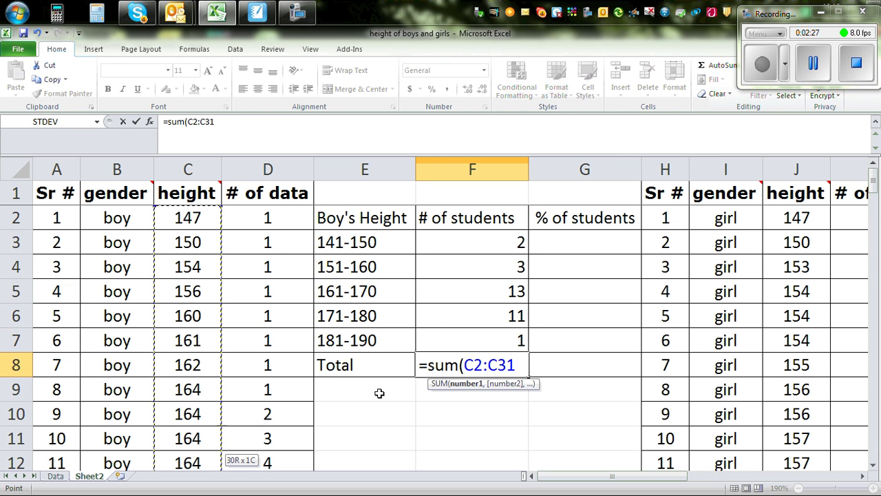
type(")")
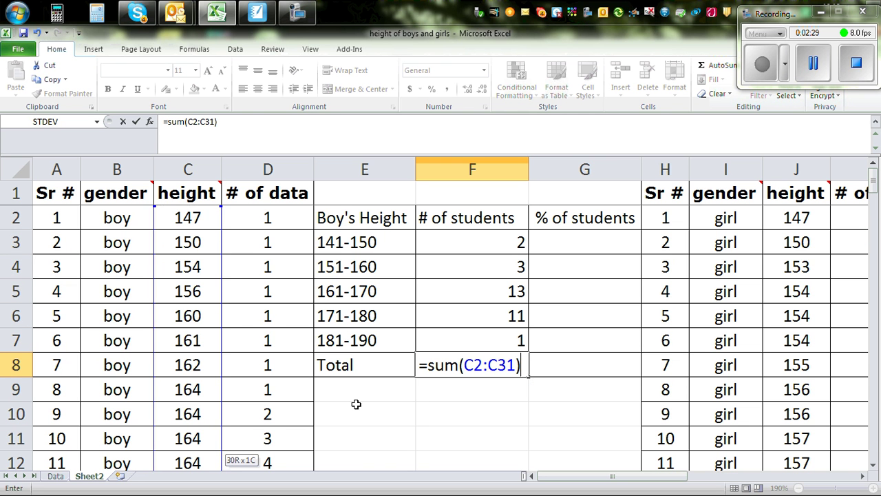
key("Return")
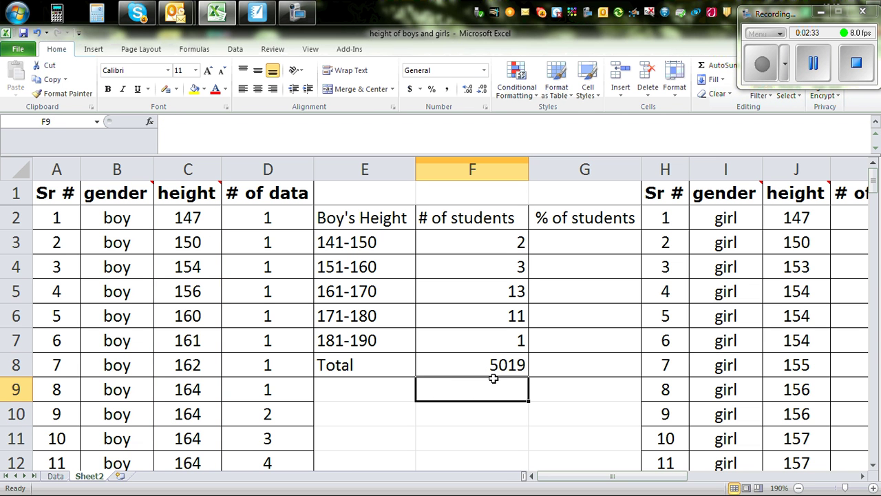
Replace it with =SUM(F3:F7) so the Total shows 30 students
left_click(489, 365)
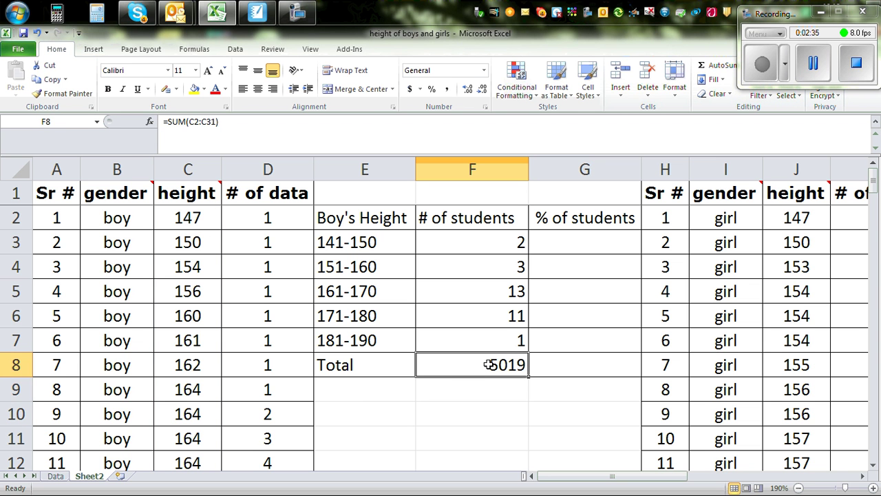
key("Delete")
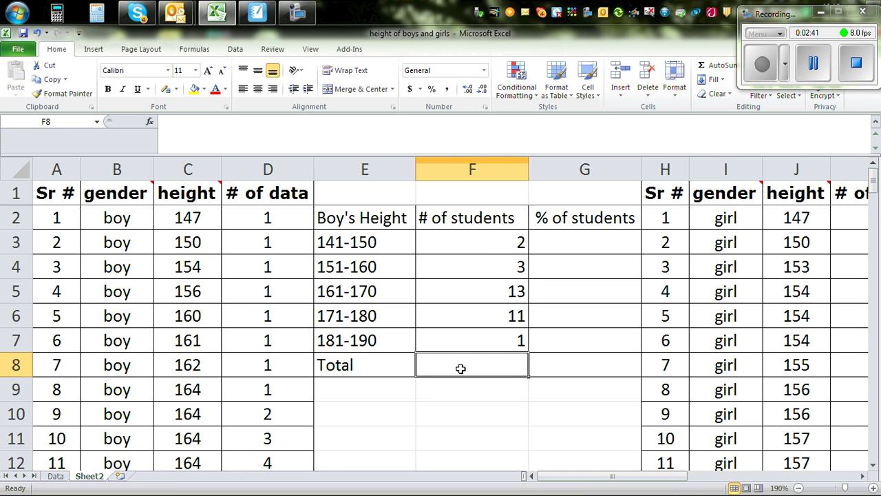
type("=")
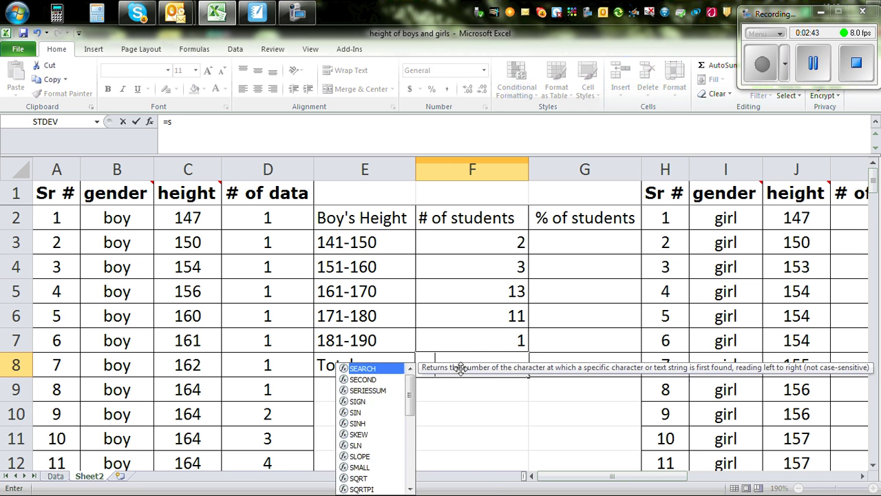
type("sum(")
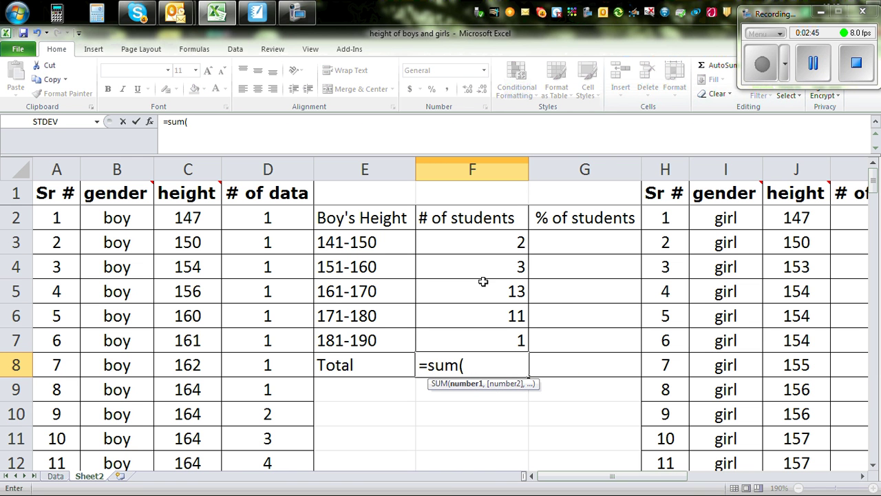
left_click_drag(480, 242, 473, 339)
type(")")
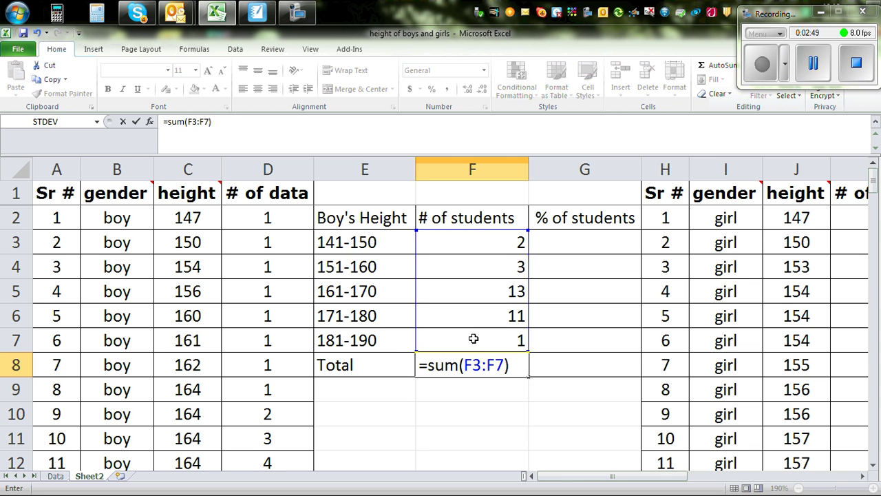
key("Return")
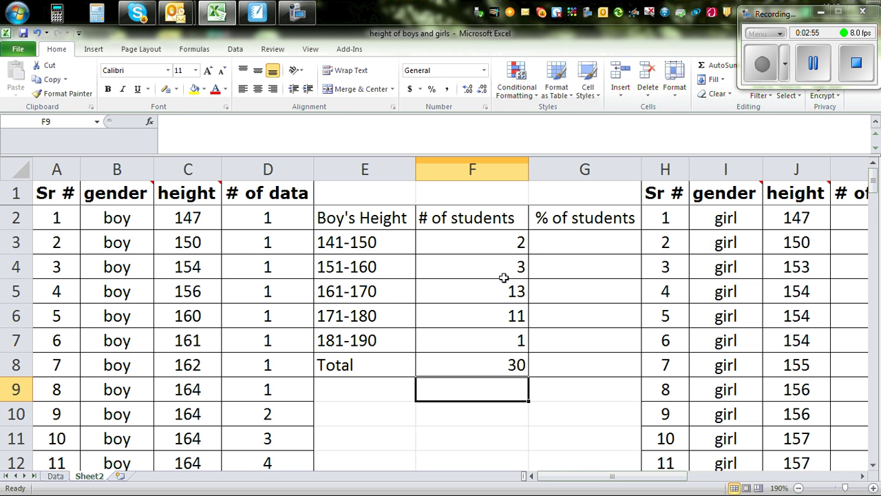
Enter =F3/30*100 in G3 for the 141-150 percentage
left_click(578, 244)
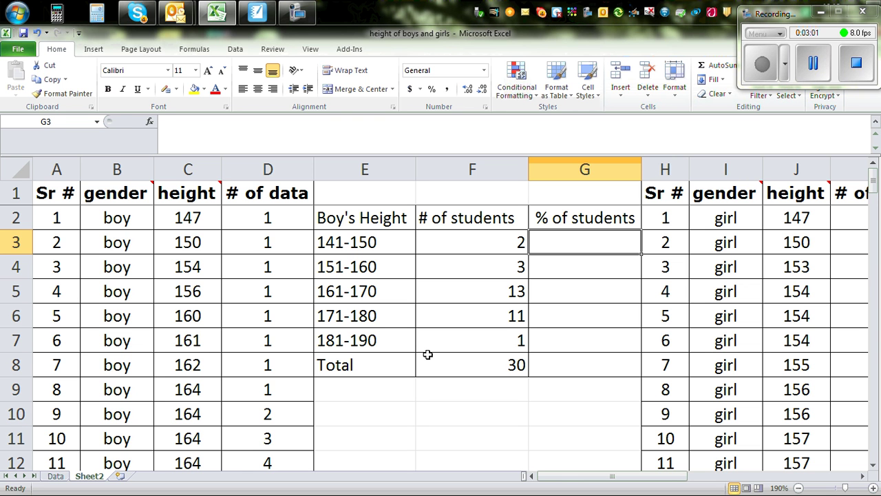
type("=")
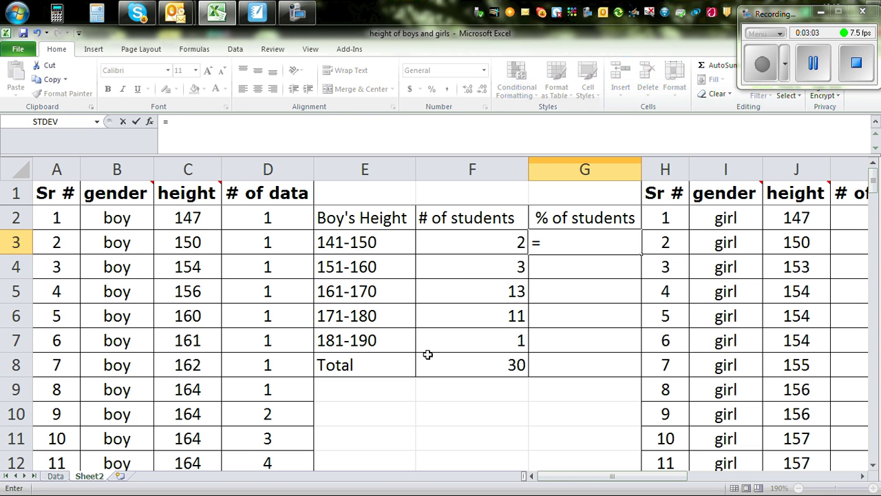
left_click(475, 242)
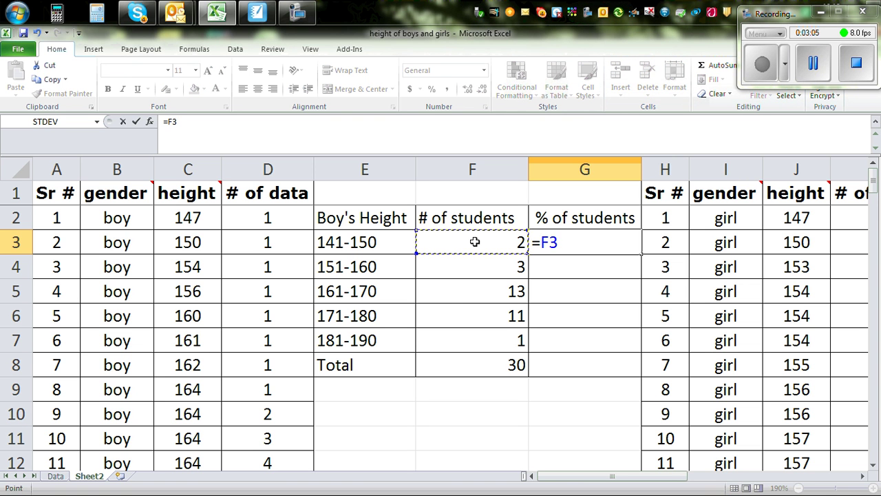
type("/")
type("30")
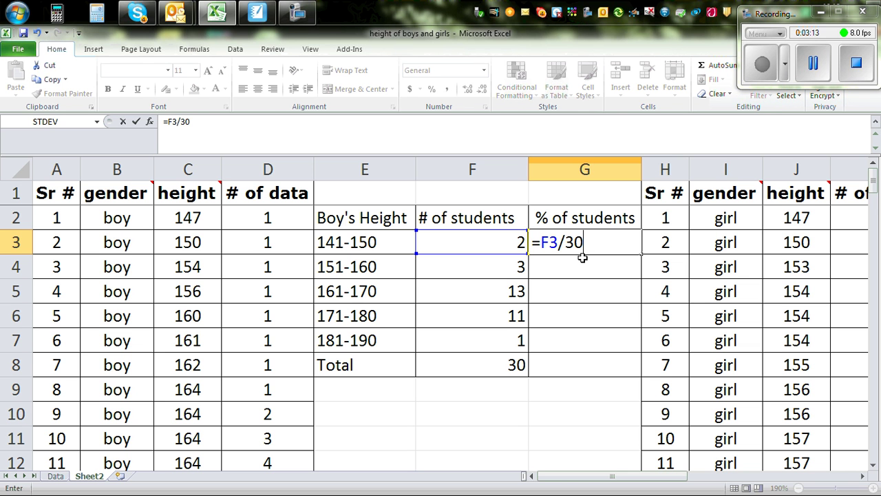
type("*100")
key("Return")
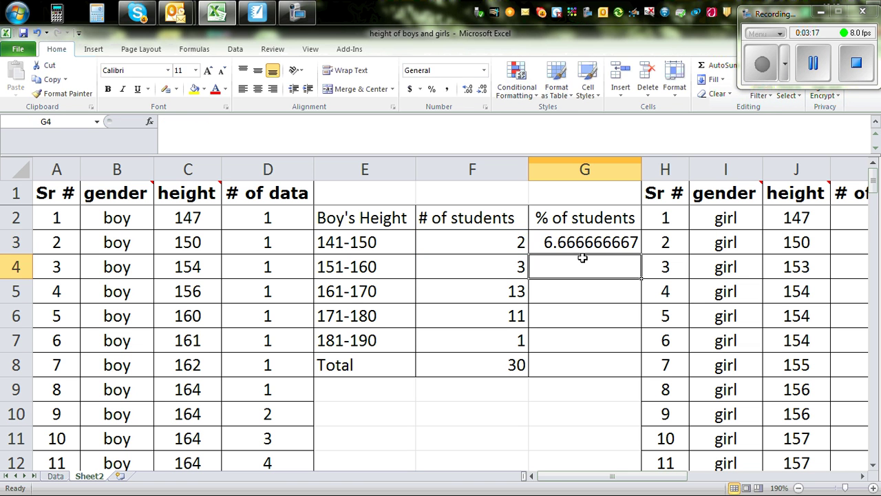
Round G3 to a whole number and fill it down to G7, giving 7, 10, 43, 37, 3
left_click(562, 242)
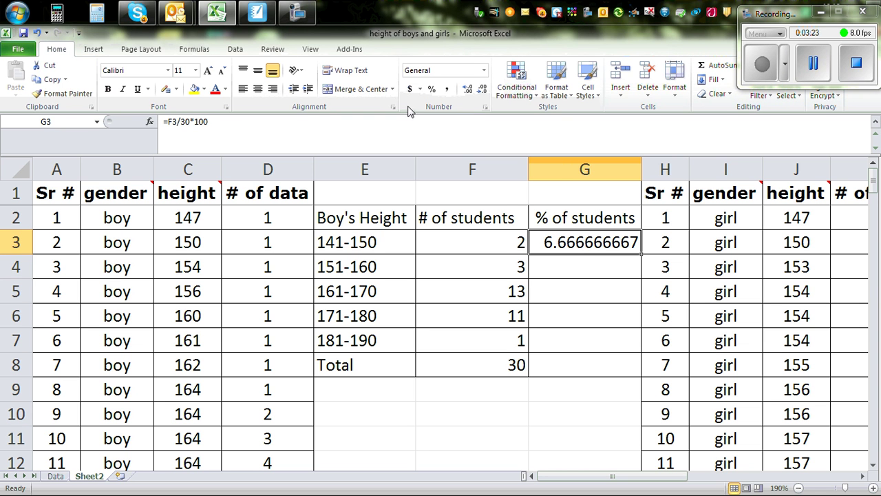
left_click(483, 89)
left_click(483, 89)
left_click(482, 90)
left_click(482, 90)
left_click(483, 89)
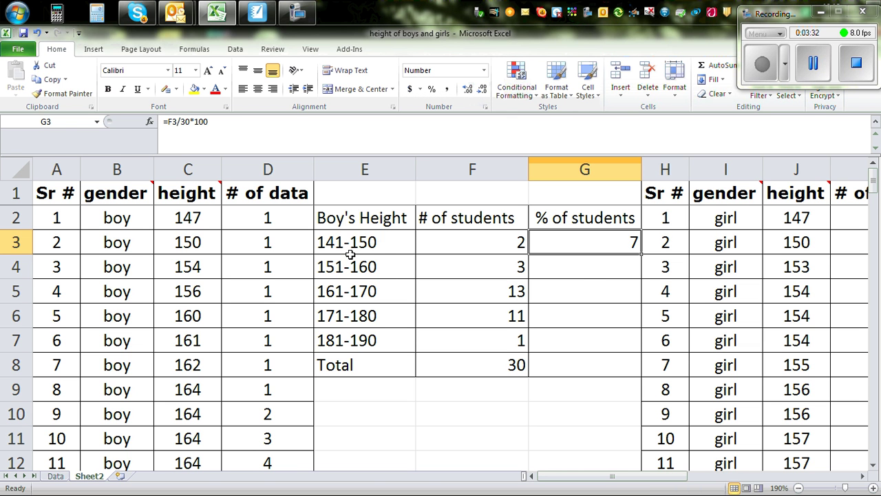
left_click(569, 351)
left_click(585, 246)
left_click_drag(640, 254, 640, 350)
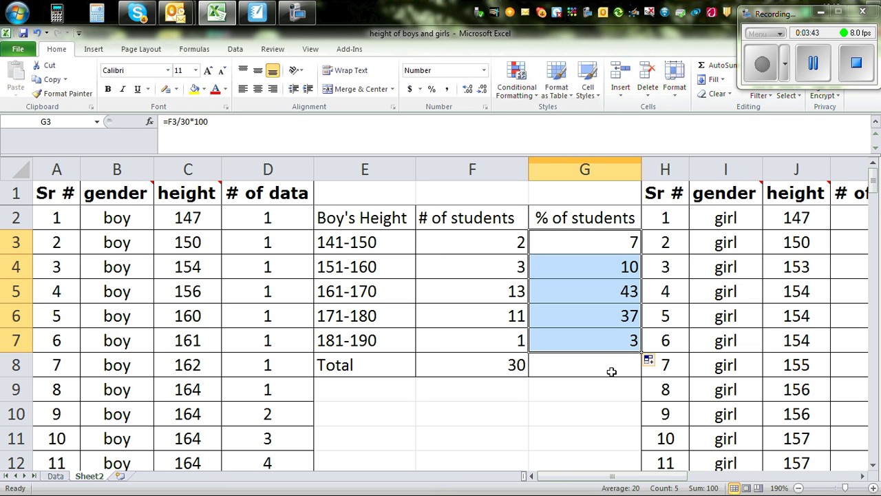
Enter =SUM(G3:G7) in G8 so the percentage total reads 100
left_click(590, 371)
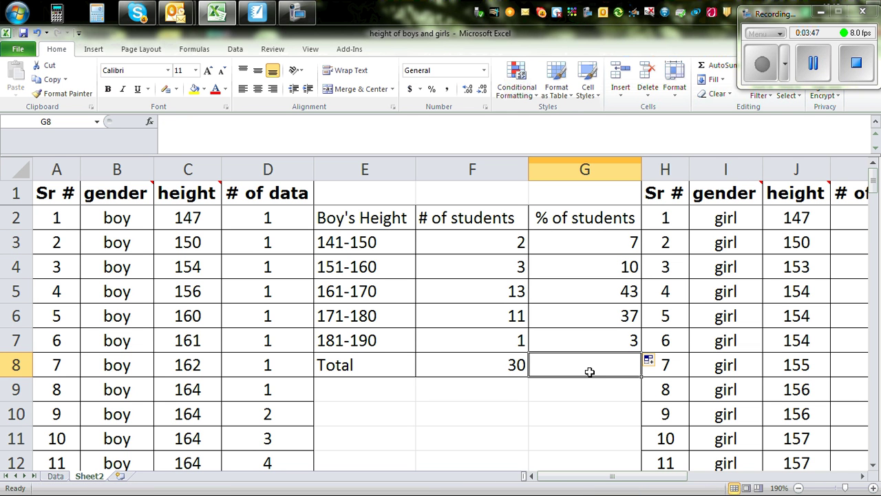
type("=sum(")
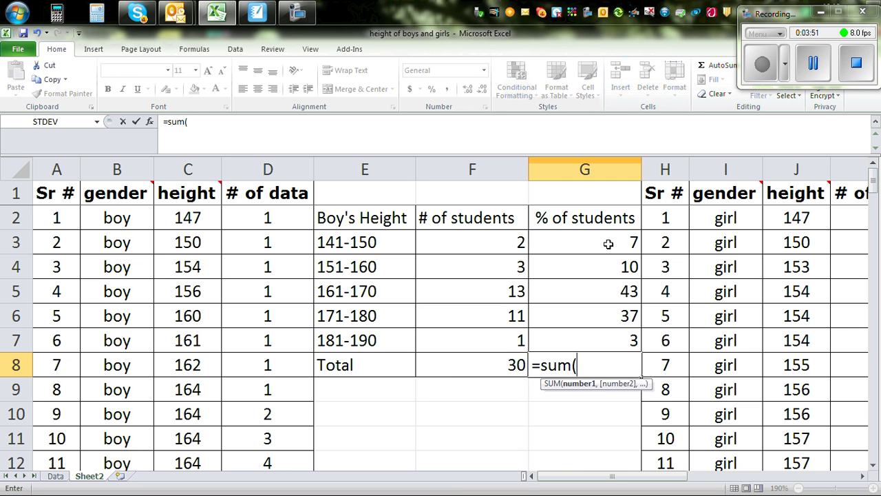
left_click_drag(609, 243, 608, 342)
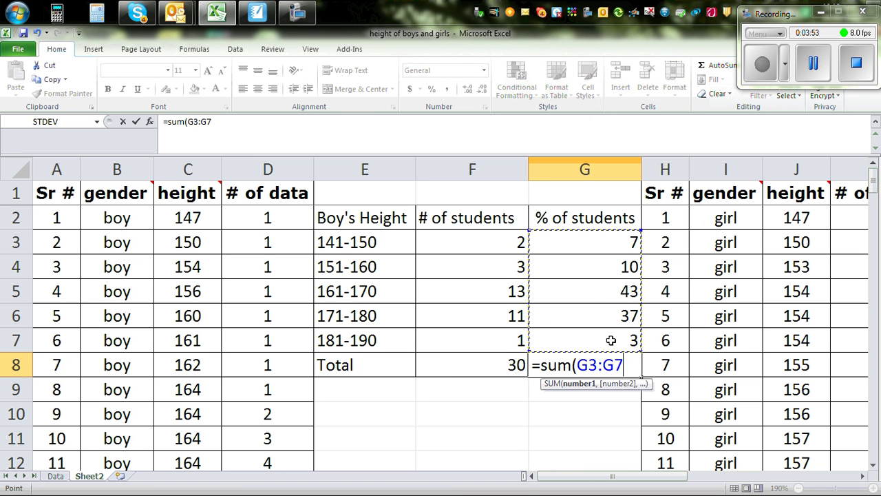
type(")")
key("Return")
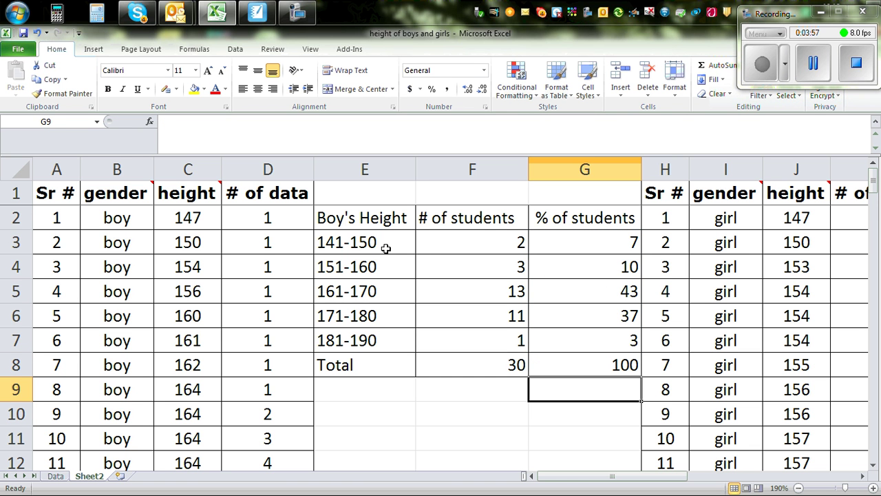
Centre-align the whole frequency table E2:G8
left_click_drag(340, 219, 581, 362)
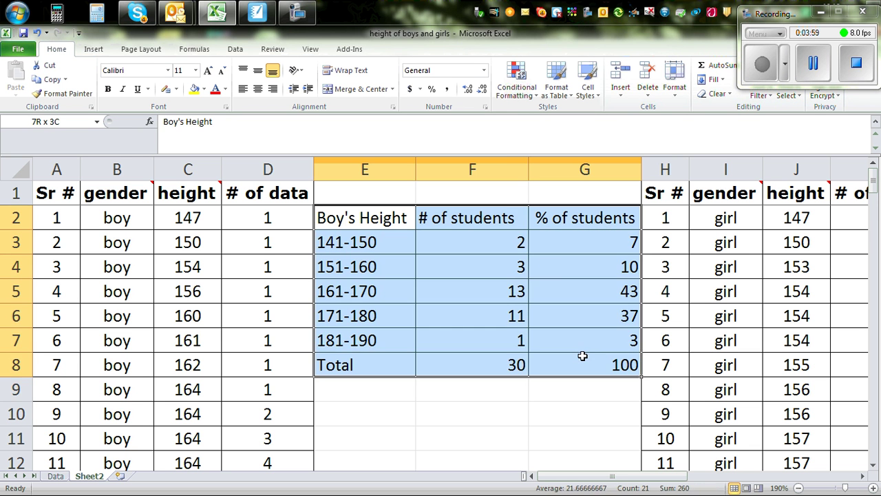
left_click(258, 89)
left_click(454, 449)
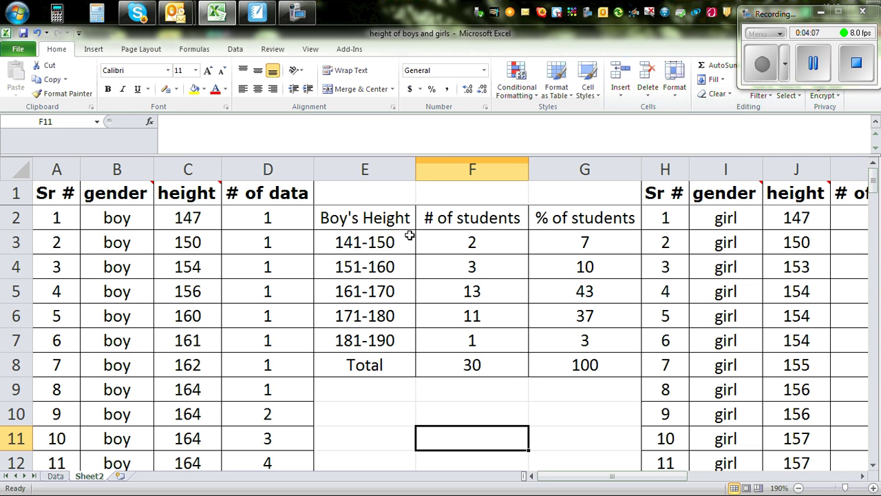
Insert a 2-D pie chart of the height groups and their student counts
mouse_move(350, 217)
left_mouse_down()
mouse_move(473, 315)
mouse_move(472, 340)
left_mouse_up()
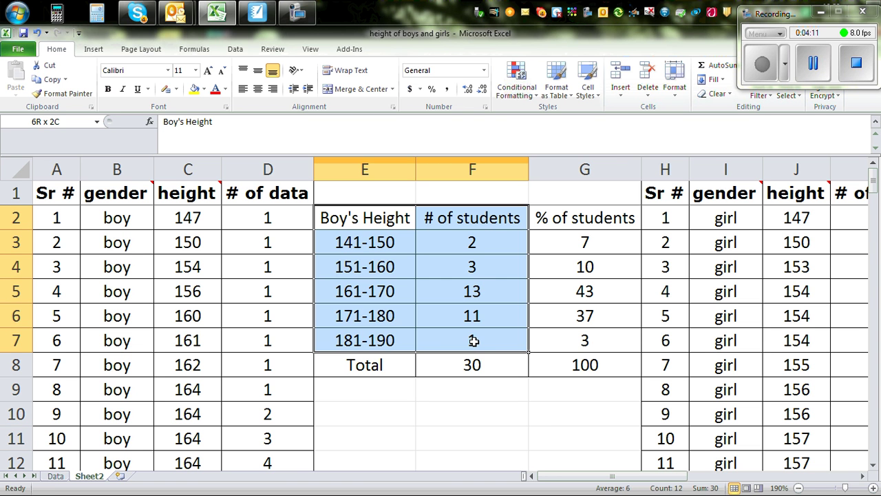
left_click(94, 50)
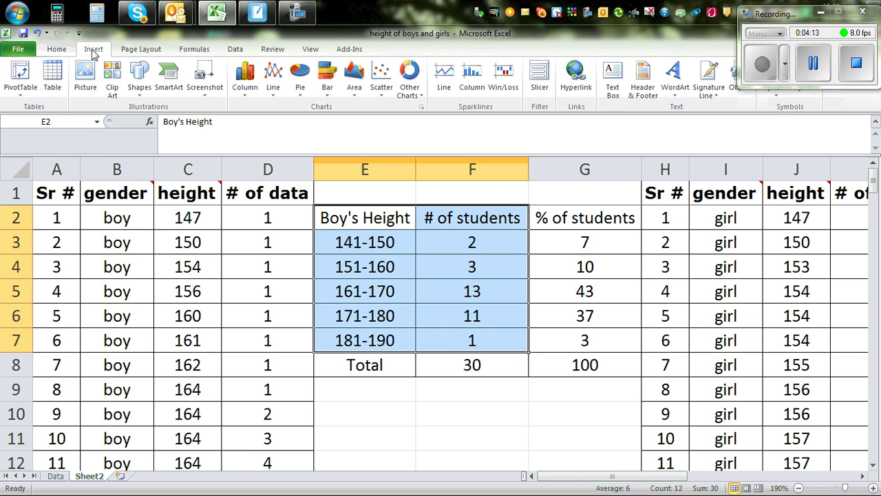
left_click(300, 89)
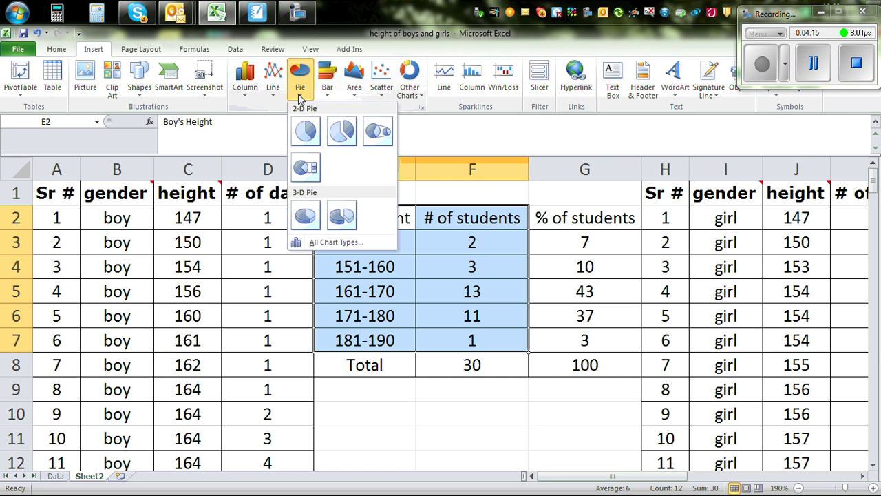
left_click(308, 129)
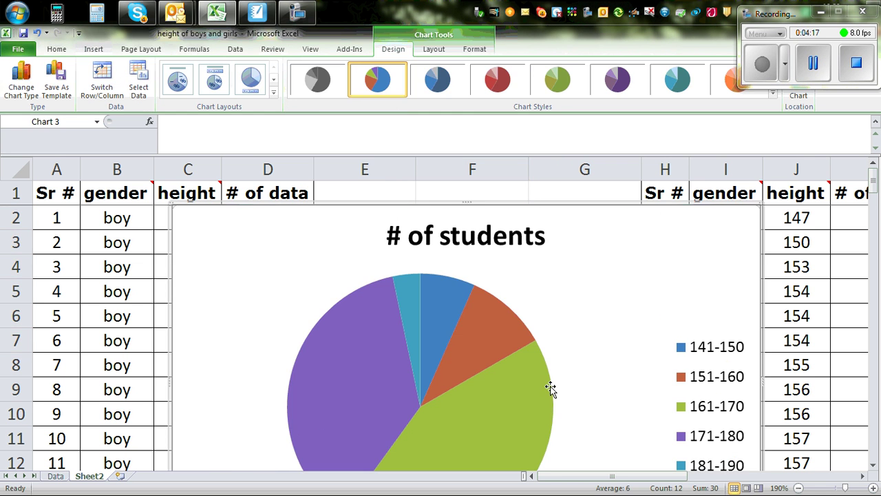
scroll(551, 413, "down", 2)
scroll(585, 454, "up", 1)
scroll(601, 433, "up", 1)
scroll(602, 445, "down", 1)
scroll(594, 461, "down", 2)
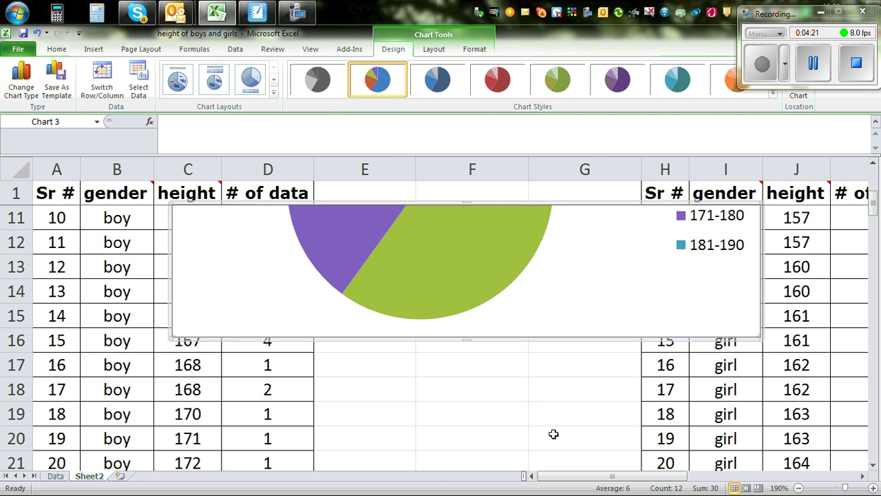
scroll(553, 430, "up", 1)
scroll(549, 411, "up", 2)
scroll(547, 409, "down", 3)
scroll(547, 410, "down", 3)
scroll(546, 408, "down", 2)
scroll(548, 408, "down", 1)
scroll(568, 398, "up", 3)
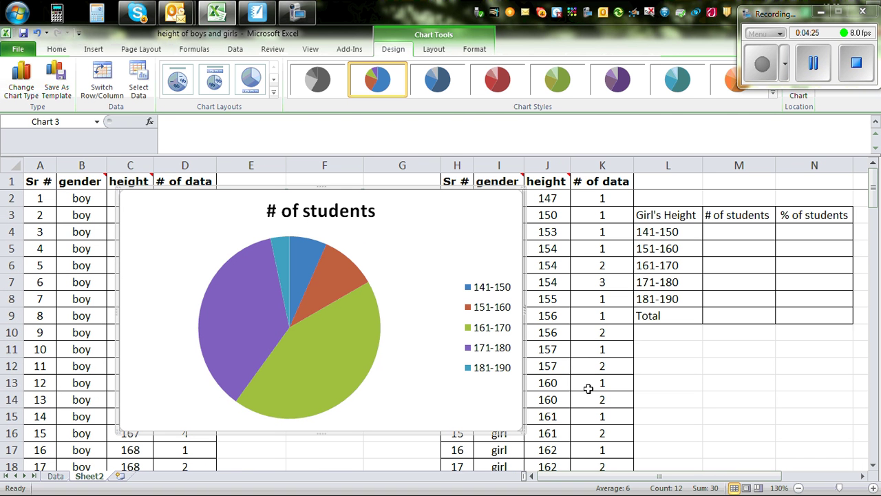
Change the chart title to 'Pie graph of Year 9 students in cm'
left_click(317, 213)
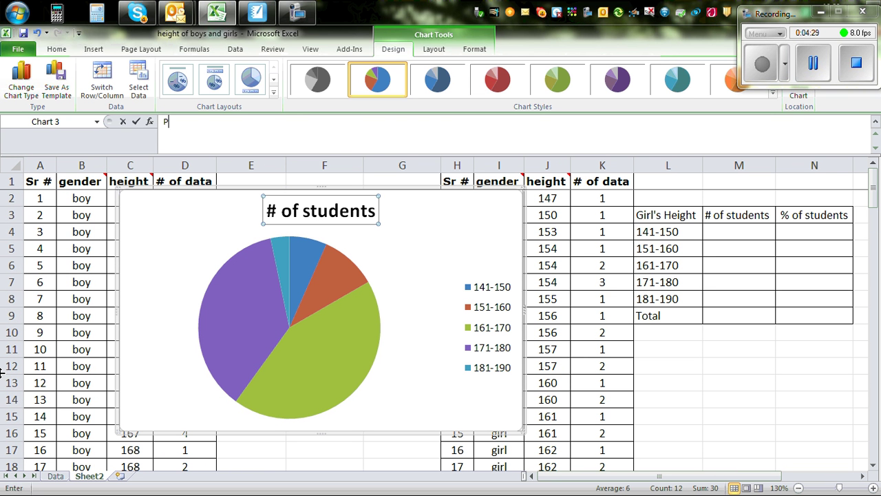
type("Pi")
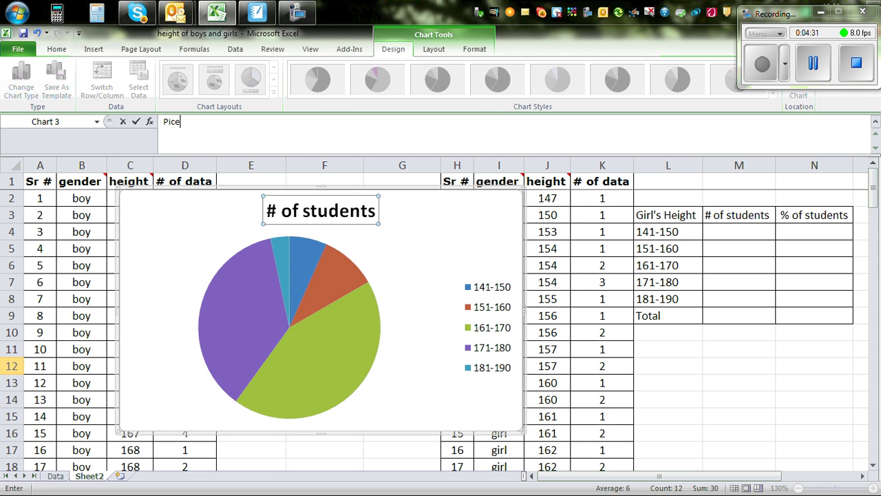
type("e")
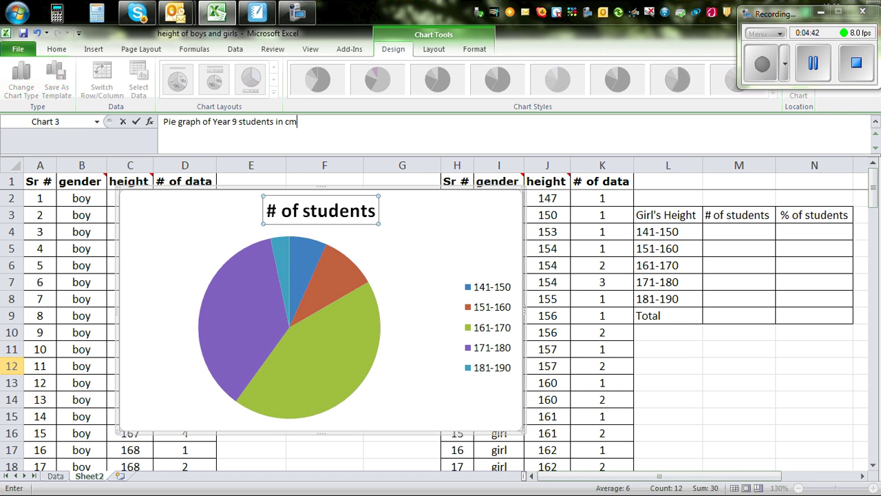
key("Return")
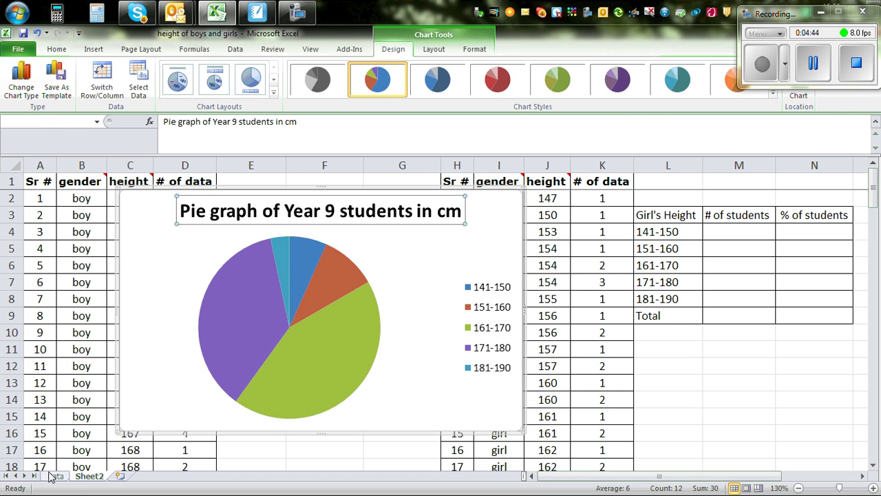
mouse_move(312, 349)
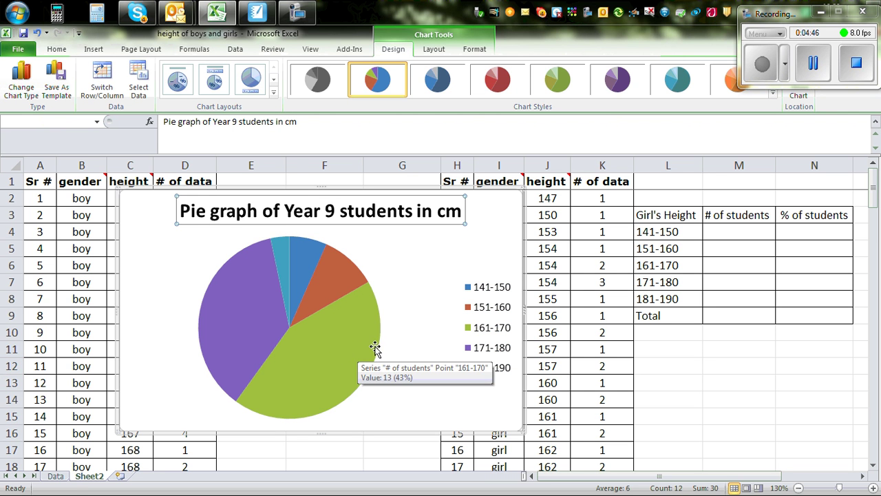
Add data labels to the pie slices showing counts 2, 3, 13, 11 and 1
left_click(312, 349)
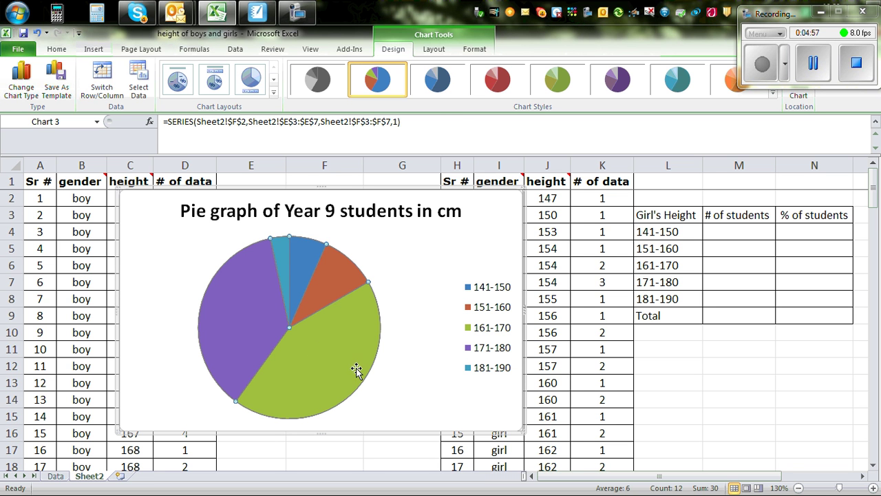
right_click(324, 343)
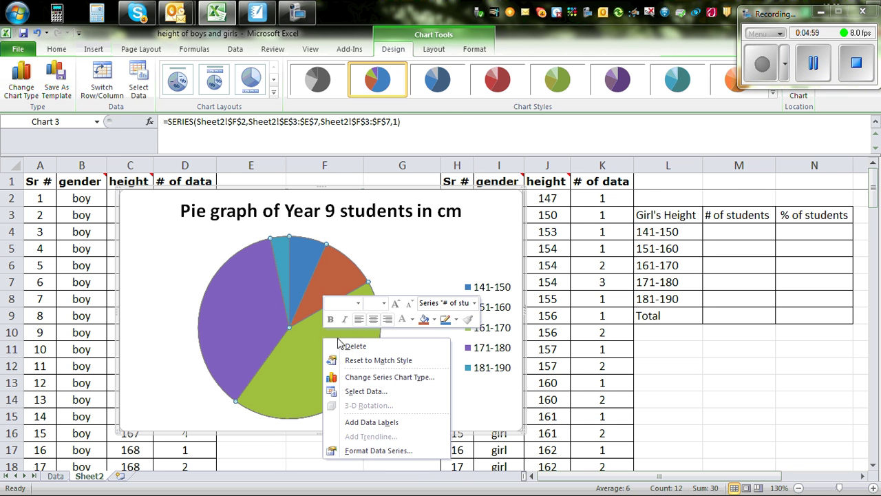
left_click(392, 422)
left_click(399, 264)
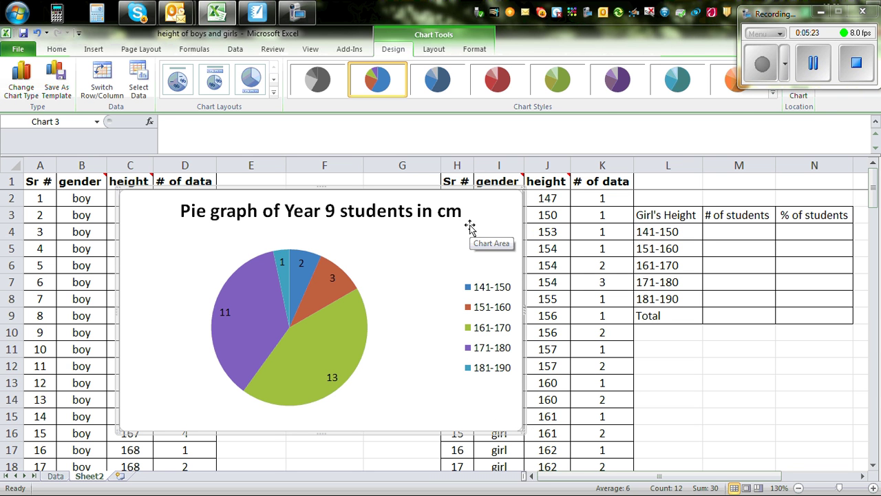
Cut the pie chart, restore the Excel window and move SMART Notebook aside to reveal the desktop
right_click(470, 225)
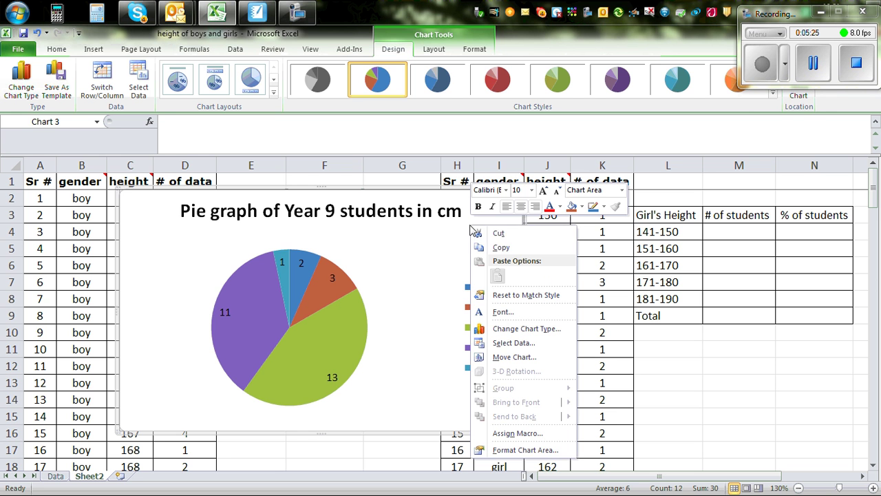
left_click(514, 233)
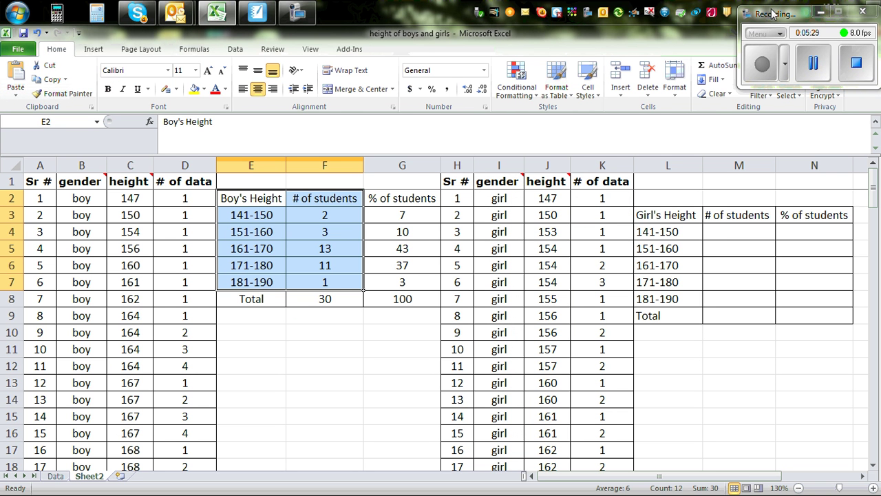
left_click(820, 14)
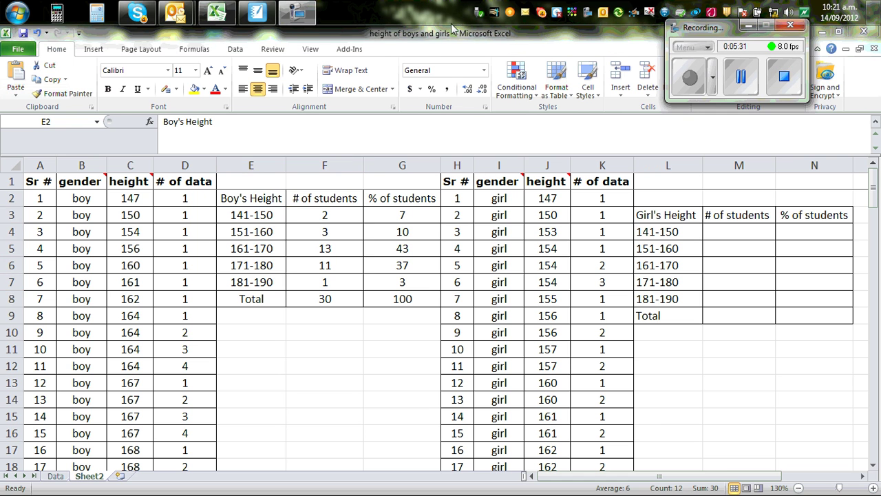
double_click(568, 39)
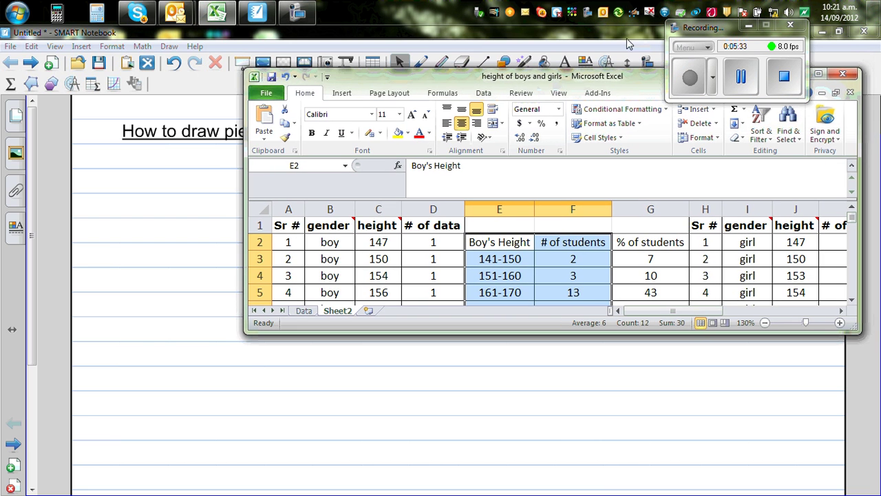
key("alt+Tab")
left_click_drag(527, 77, 577, 111)
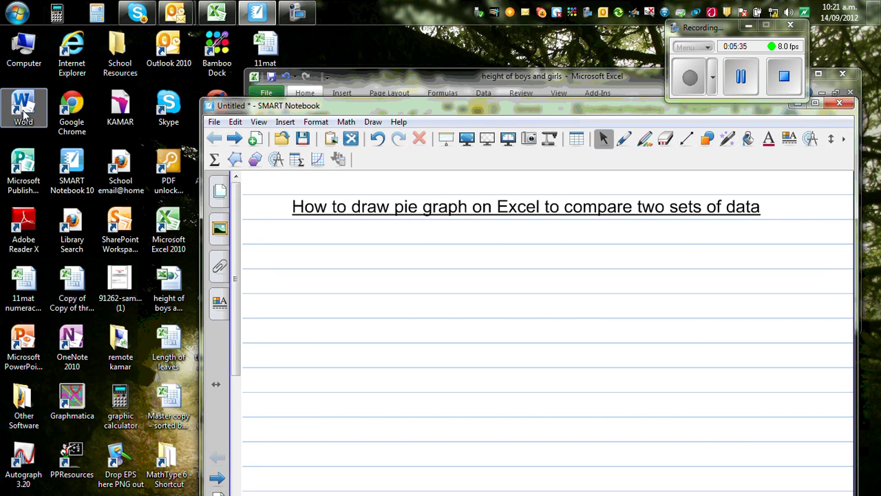
Paste the Year 9 heights pie chart into a new Word document and drag it slightly larger
double_click(22, 112)
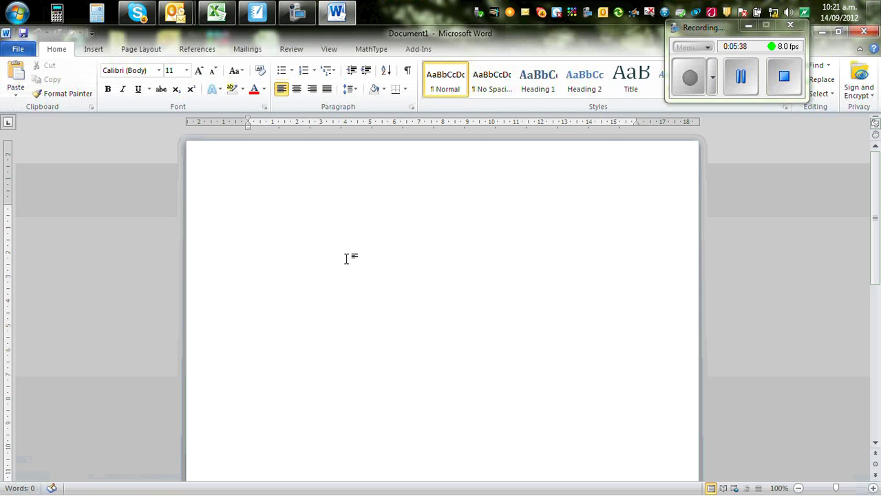
right_click(347, 257)
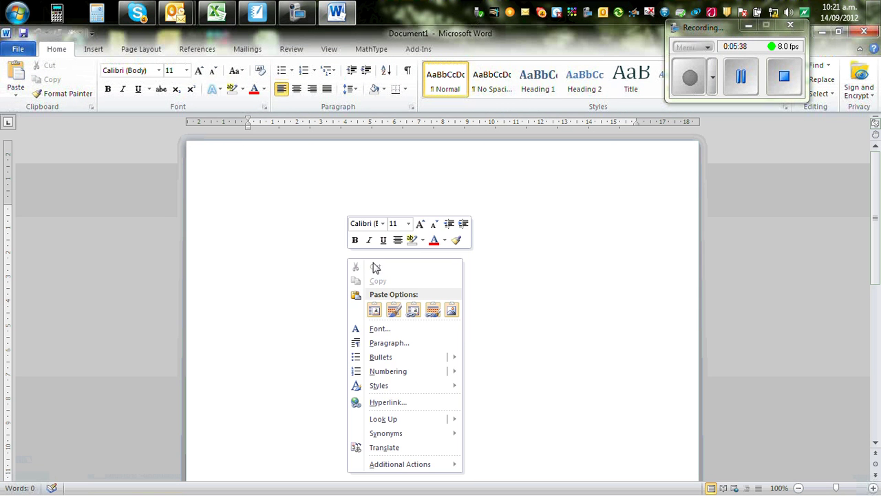
left_click(380, 317)
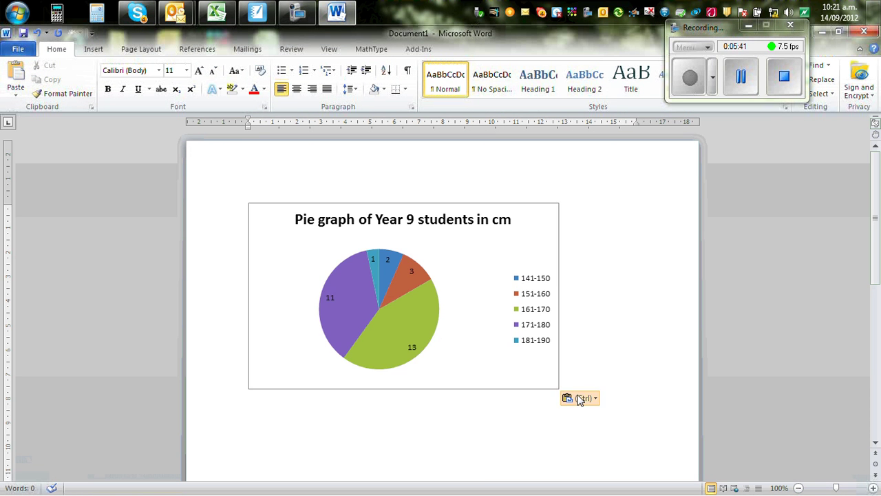
left_click(555, 386)
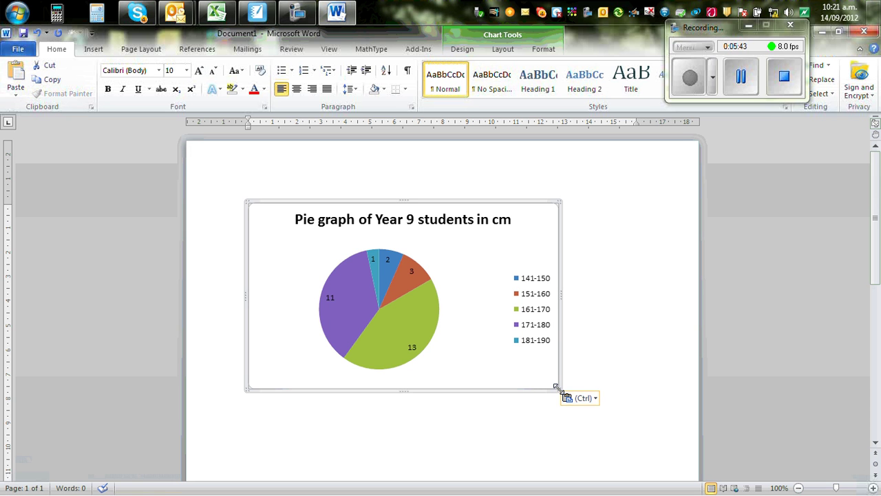
left_click_drag(559, 389, 601, 410)
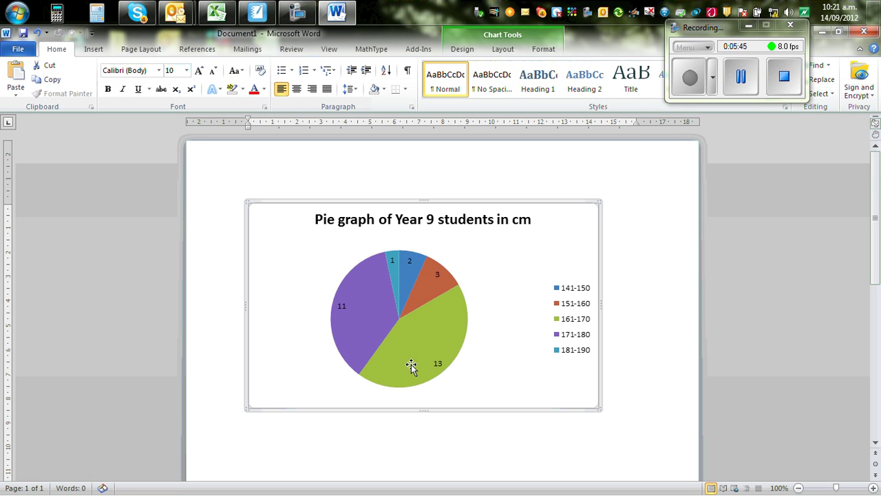
Maximize the height workbook in Excel and select the # of students column
left_click(219, 14)
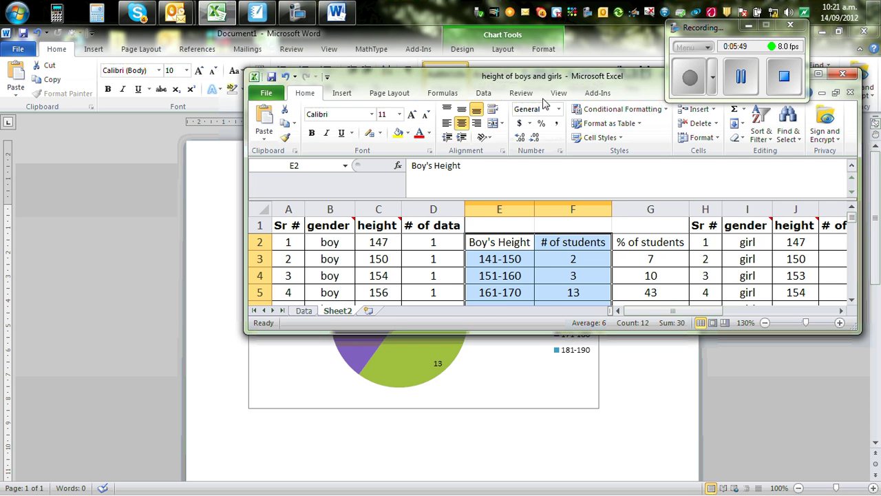
left_click(819, 74)
left_click(372, 381)
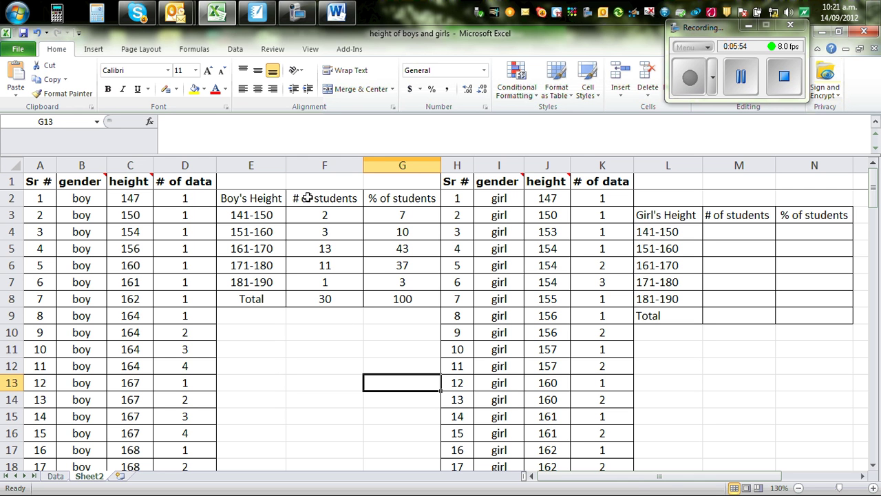
left_click_drag(319, 198, 322, 298)
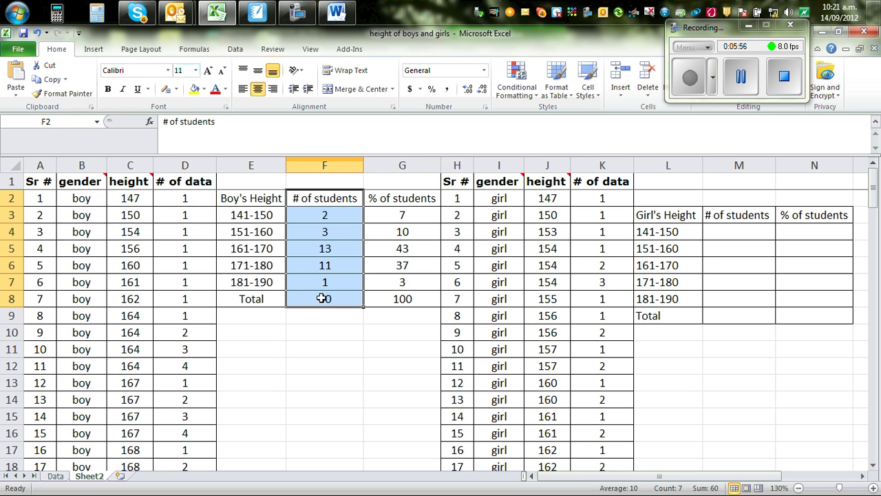
Move the Boy's Height range labels into E10:E16
left_click(310, 358)
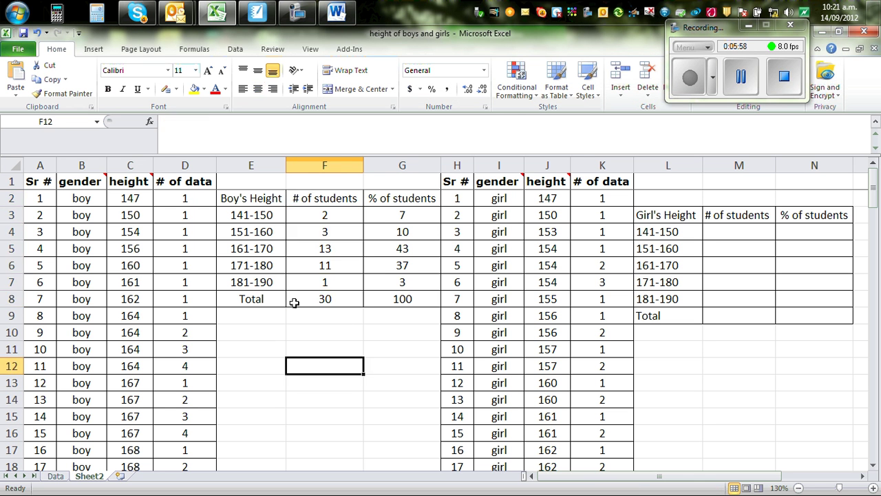
left_click_drag(260, 199, 255, 303)
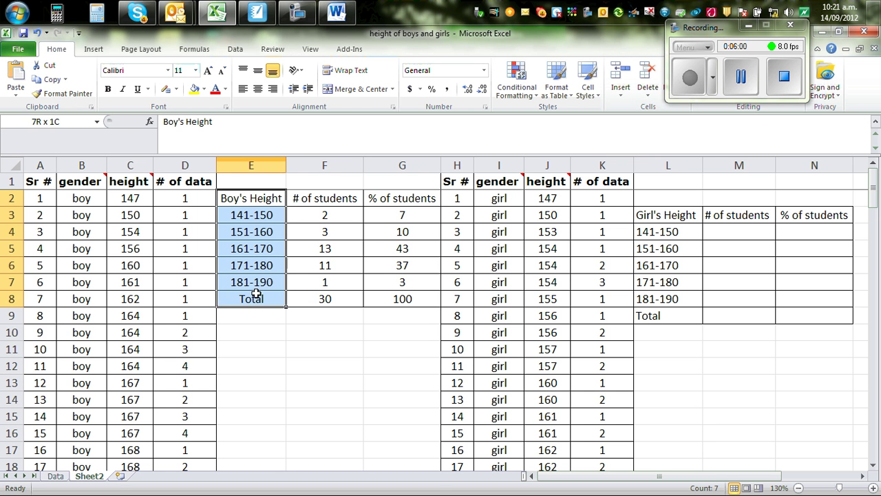
right_click(258, 216)
left_click(268, 227)
left_click(240, 335)
right_click(241, 336)
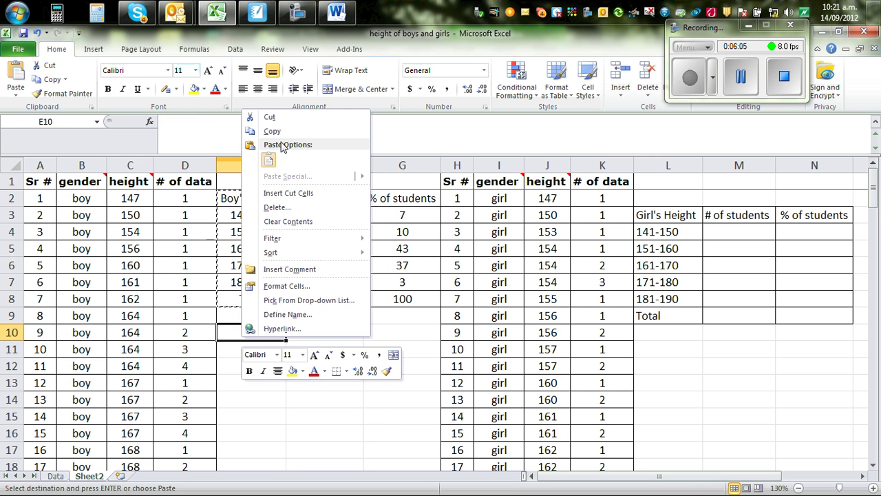
left_click(271, 161)
Move the % of students column into F10:F16 beside the height ranges
left_click(376, 420)
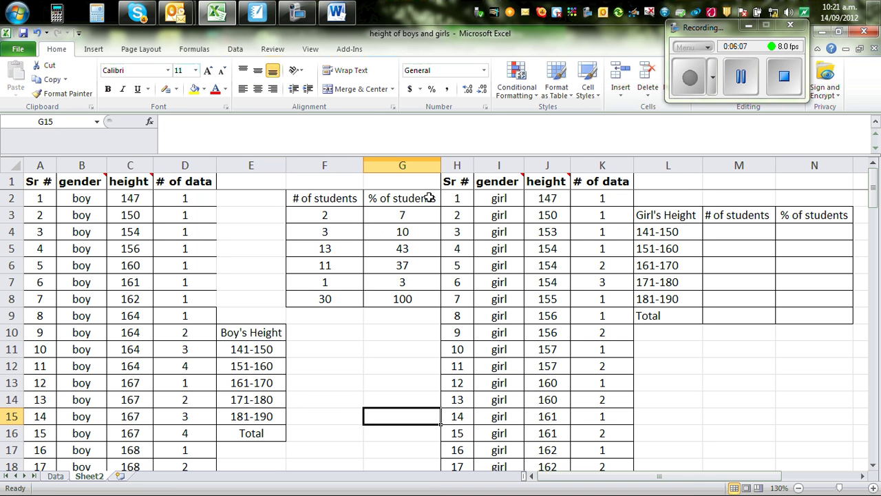
left_click_drag(403, 199, 392, 297)
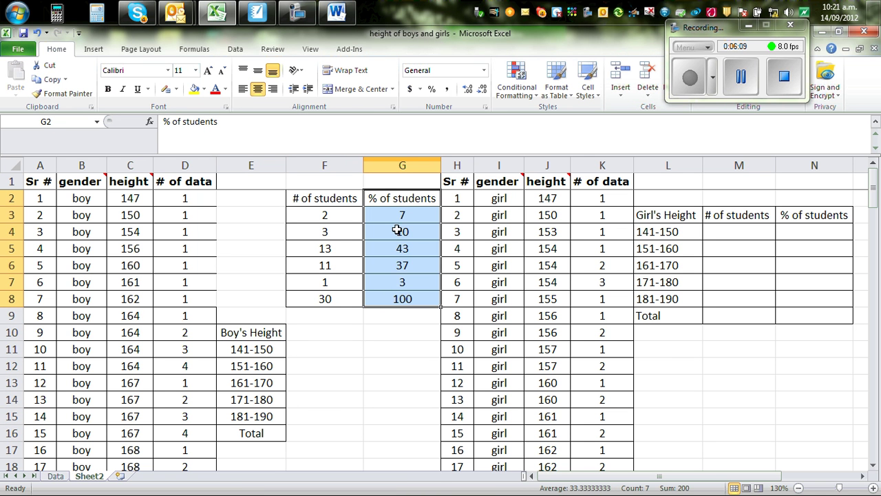
right_click(398, 230)
left_click(443, 238)
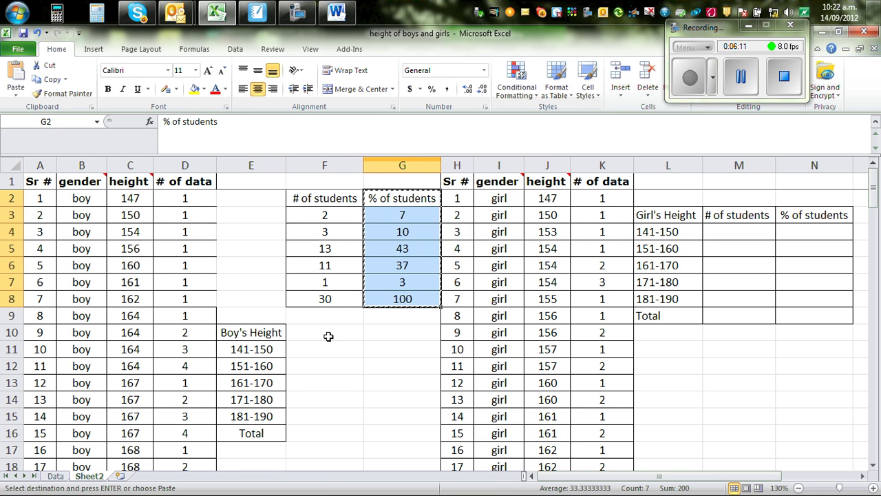
left_click(327, 335)
right_click(328, 335)
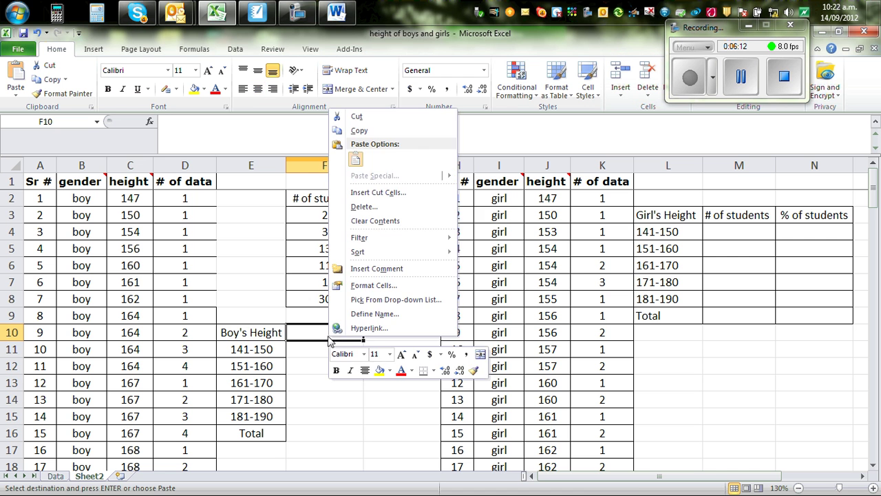
left_click(357, 160)
Select the height ranges and their percentages in E10:F15
left_click(336, 13)
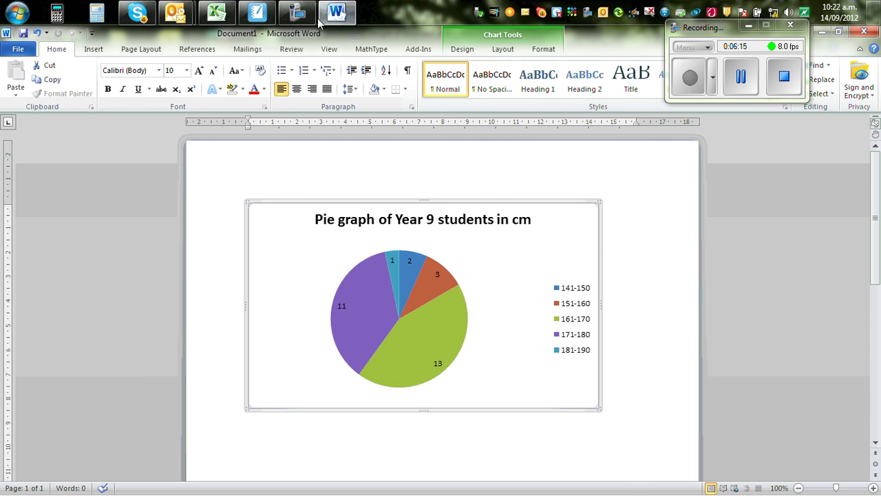
left_click(217, 13)
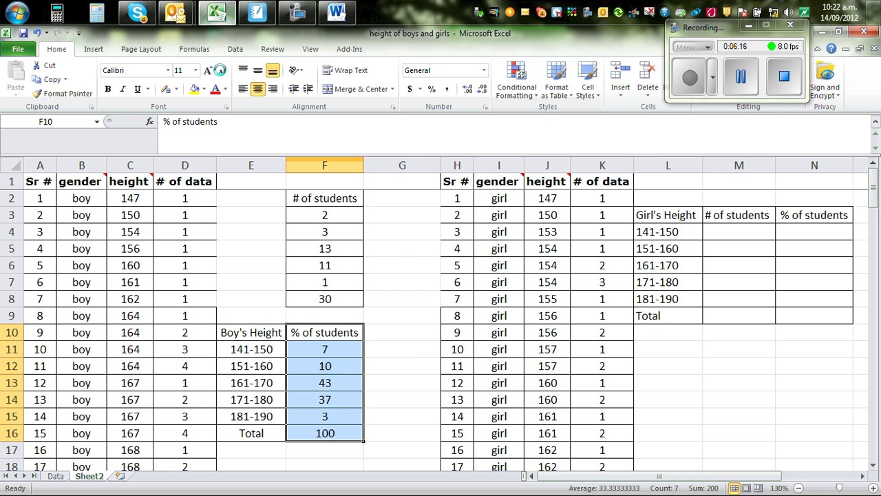
left_click(417, 367)
left_click_drag(244, 332, 323, 416)
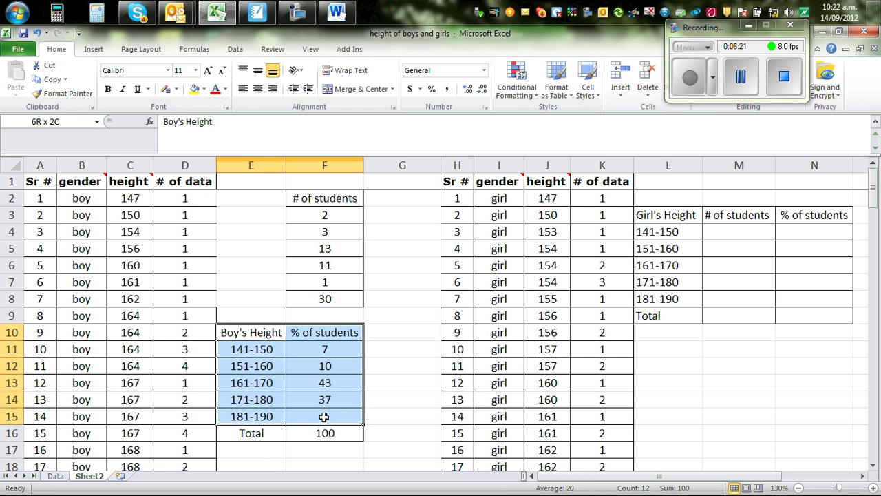
Insert a 2-D pie chart of the selected boys' percentages
left_click(93, 50)
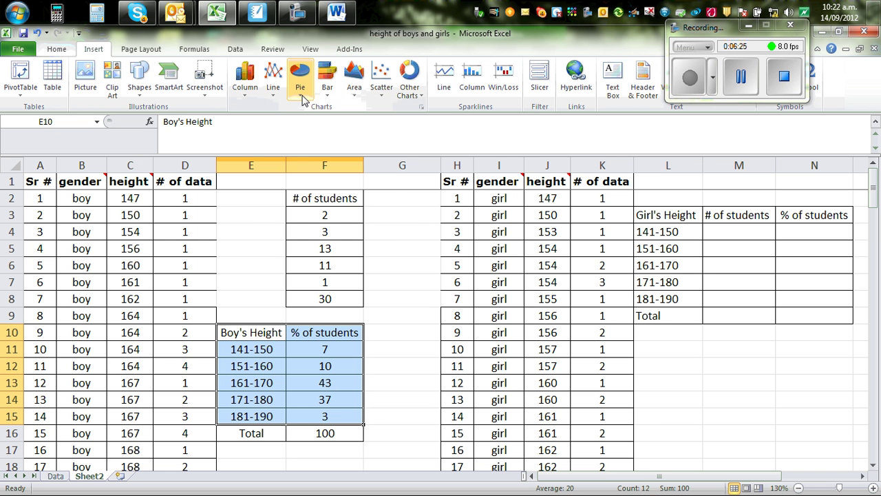
left_click(300, 82)
left_click(306, 127)
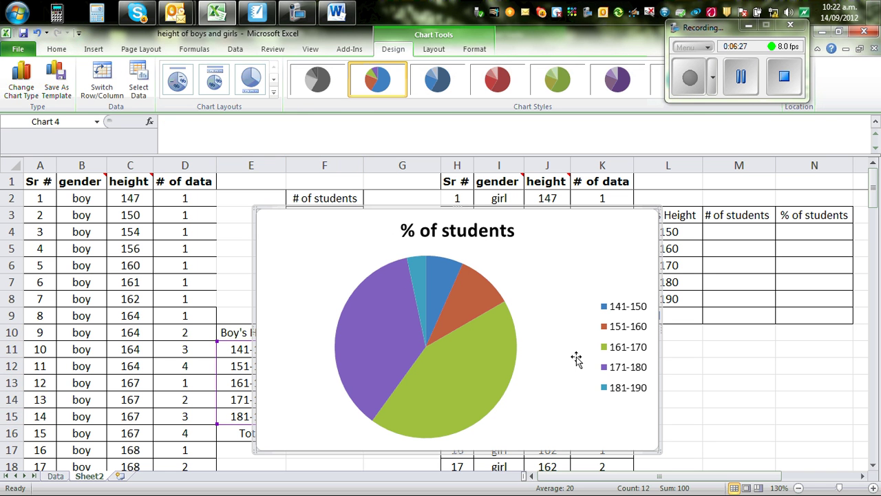
Title the chart 'Pie graph of boy's height in cm'
left_click(450, 235)
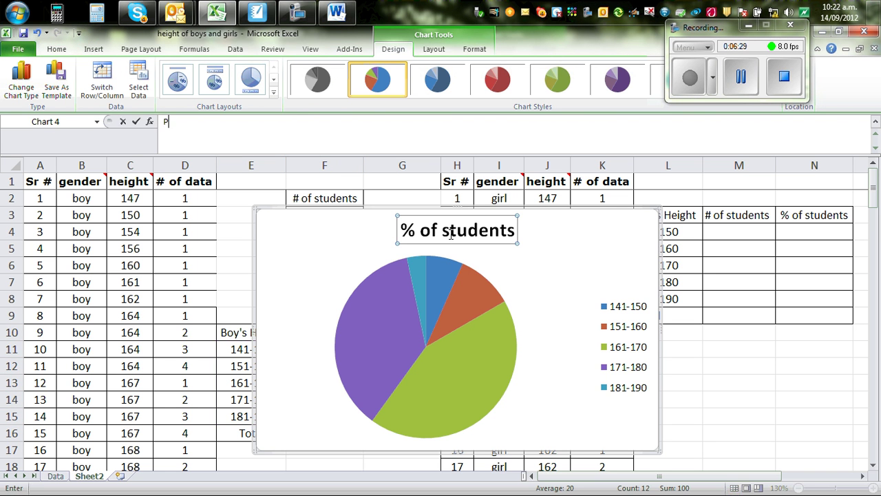
type("P")
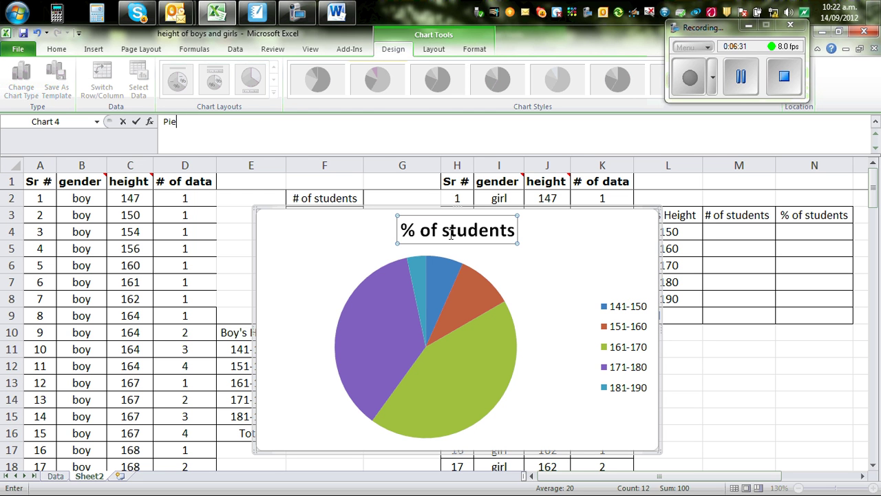
type(" of boy's height in cm")
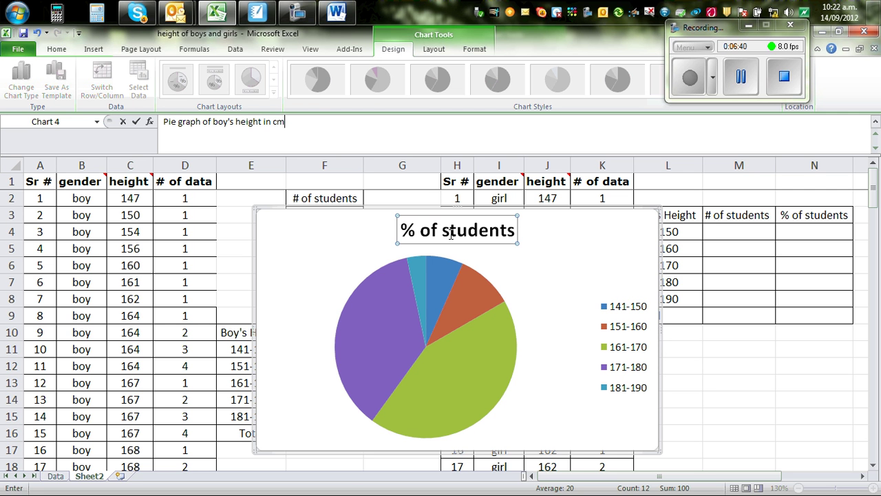
key("Return")
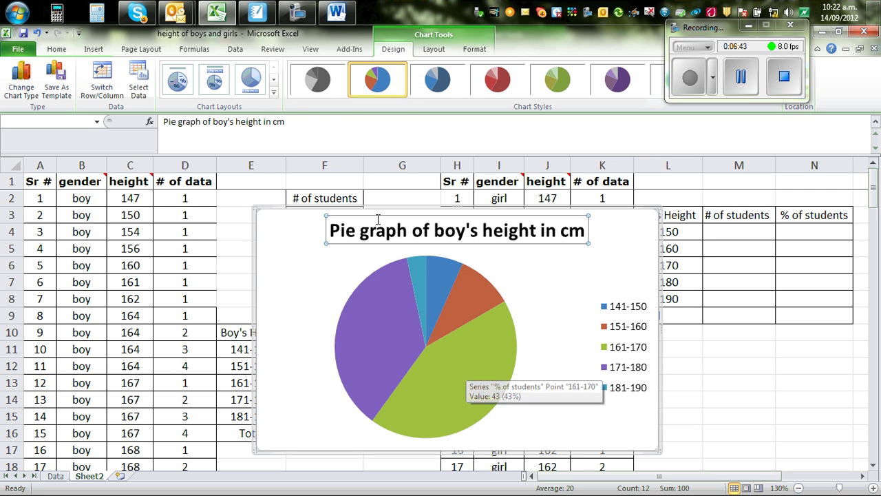
Add data labels to the pie slices, showing 7, 10, 43, 37 and 3
left_click(392, 335)
right_click(415, 344)
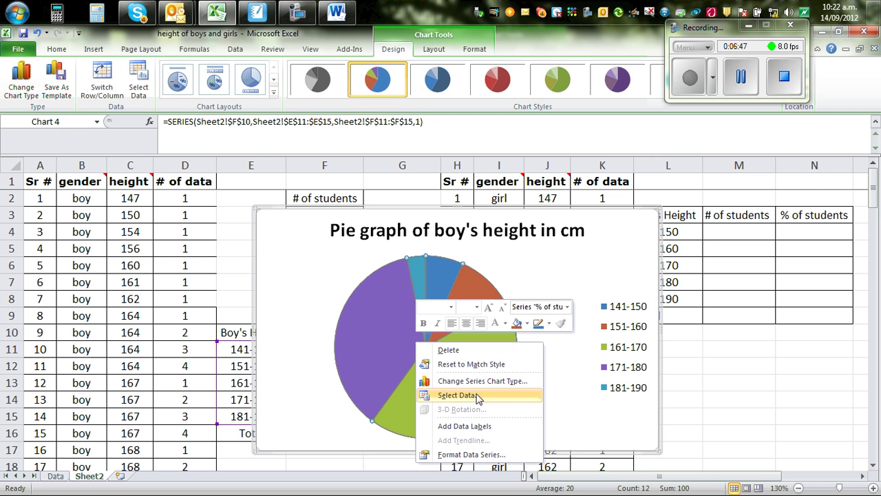
left_click(478, 427)
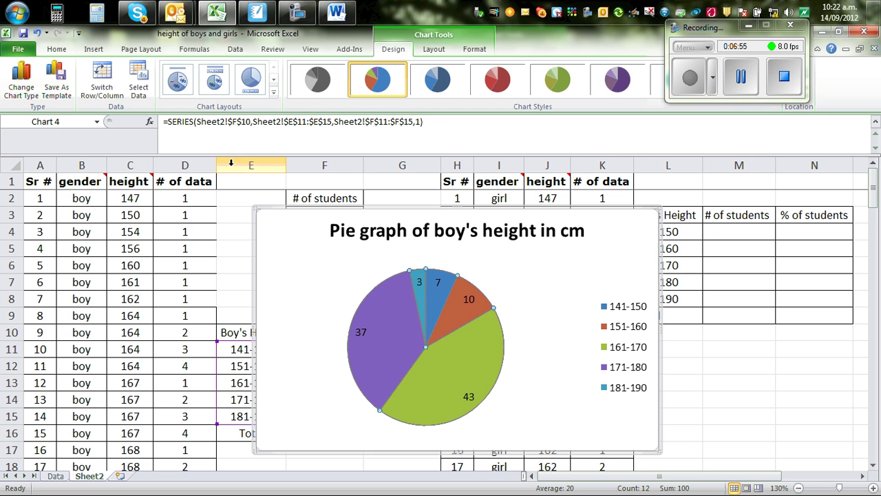
Browse the Chart Tools tabs, then close Format Data Series without changes
left_click(434, 50)
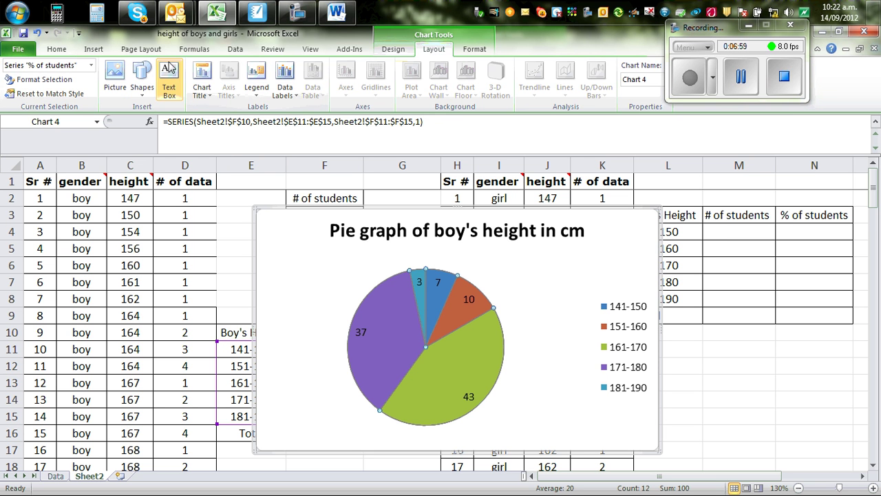
left_click(94, 51)
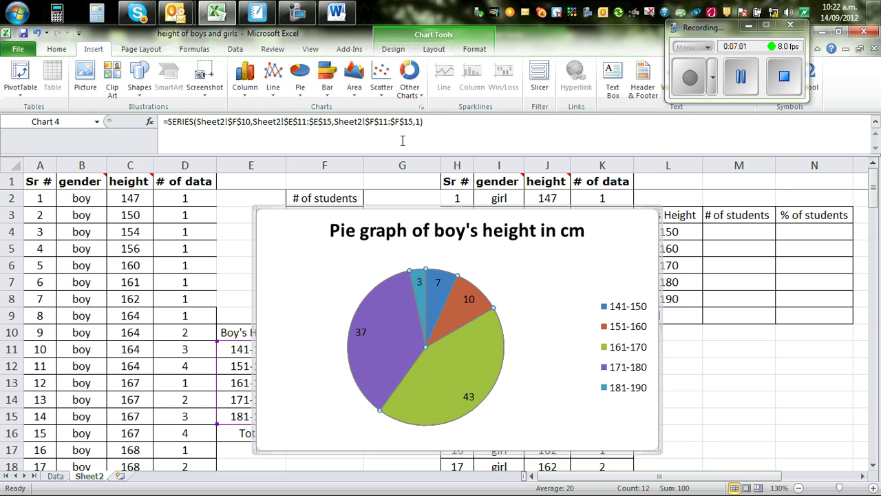
left_click(435, 50)
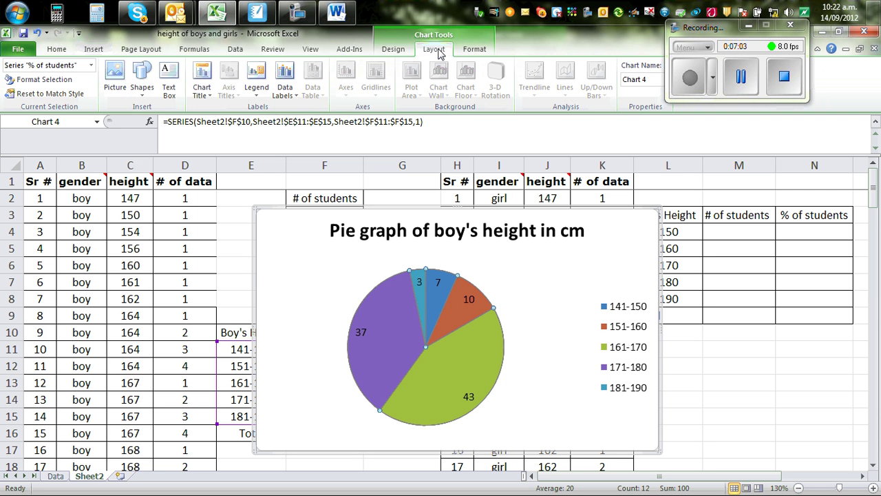
left_click(478, 51)
left_click(395, 53)
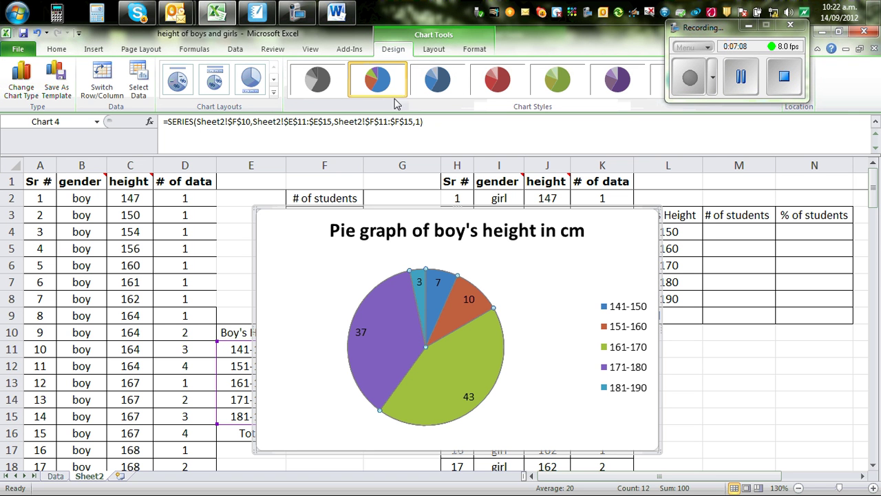
mouse_move(451, 387)
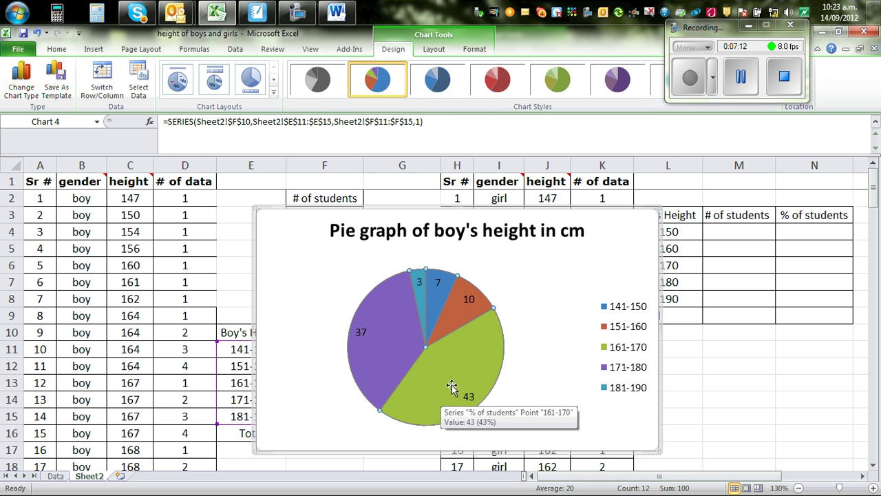
right_click(452, 385)
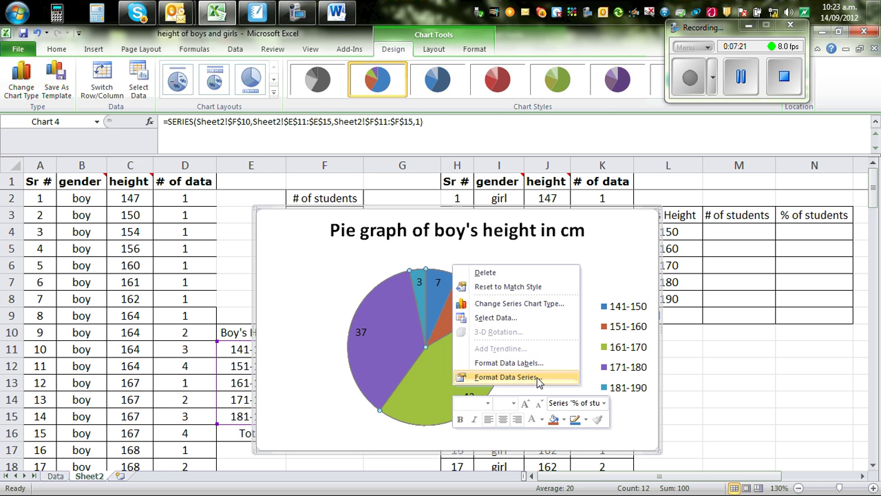
left_click(539, 377)
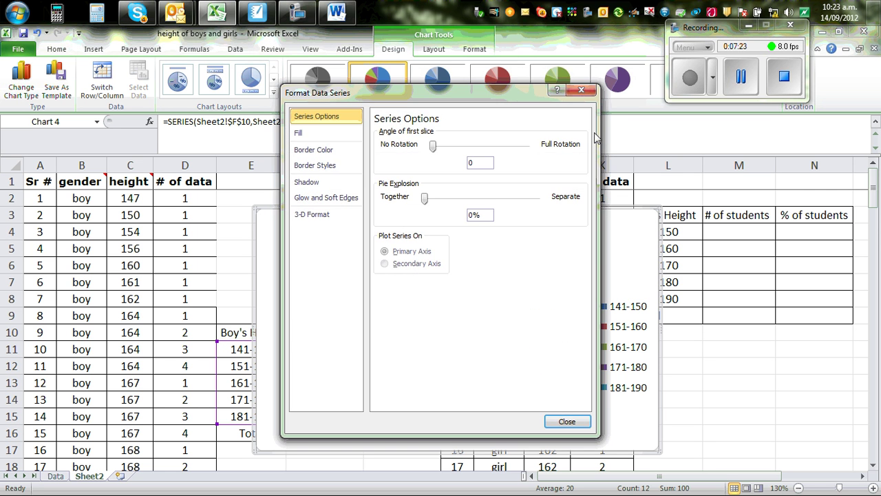
left_click(581, 90)
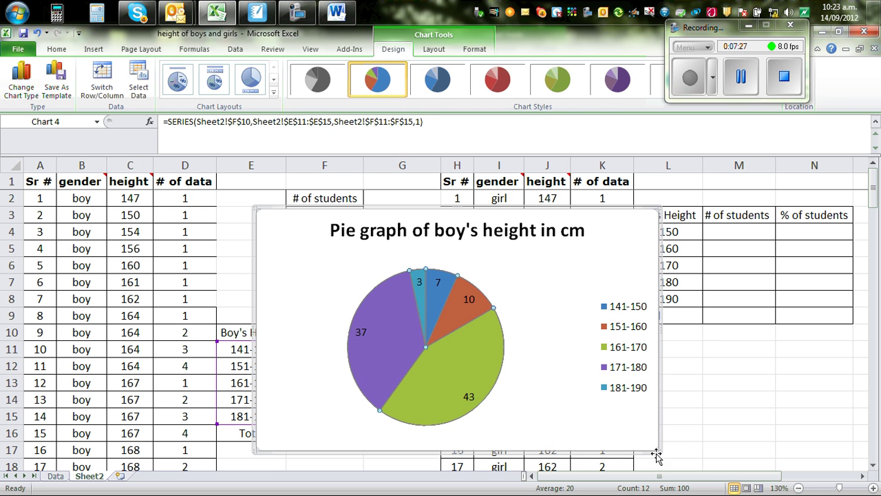
Enlarge the boys' pie slightly and move it into Word below the Year 9 chart
left_click_drag(655, 448, 683, 456)
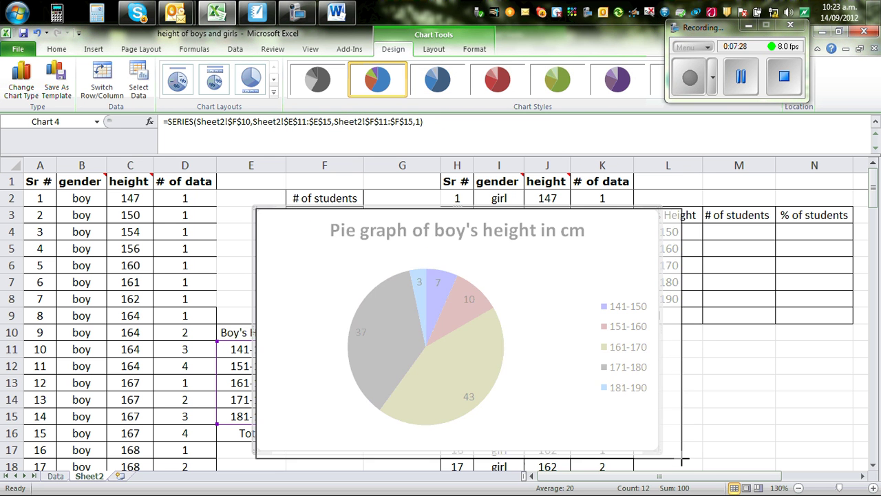
right_click(629, 256)
left_click(655, 260)
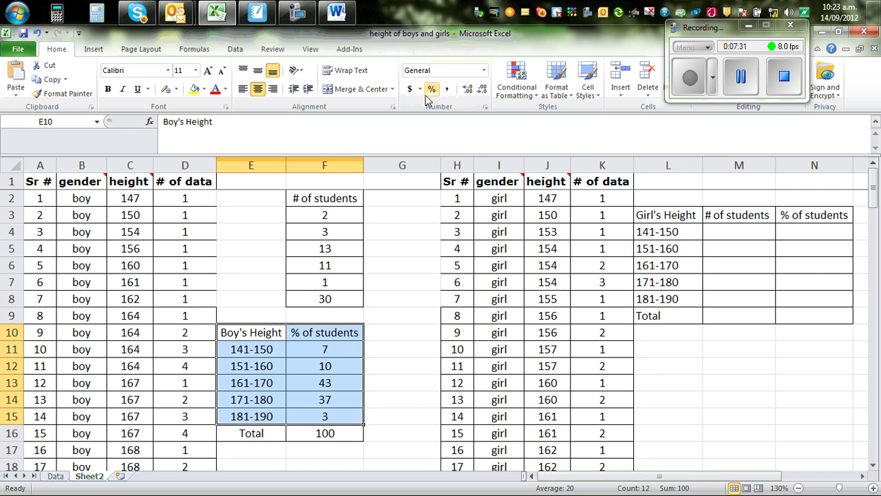
left_click(337, 12)
scroll(631, 385, "down", 2)
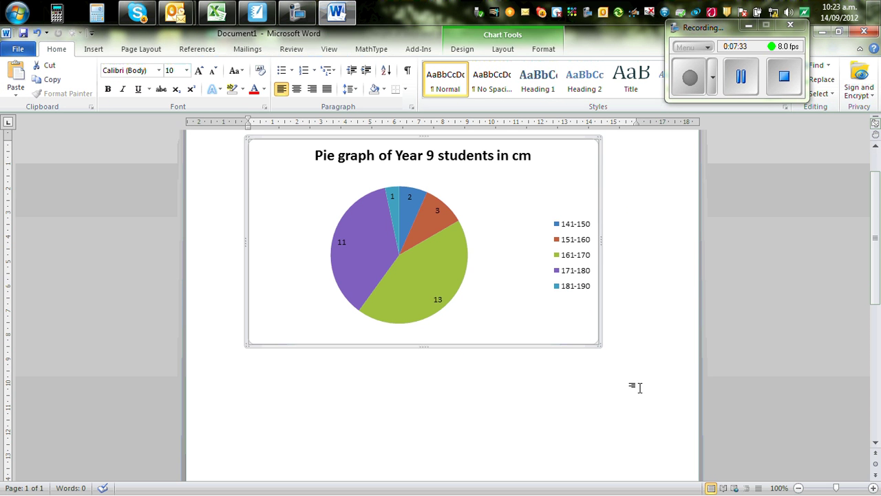
left_click(628, 342)
key("Return")
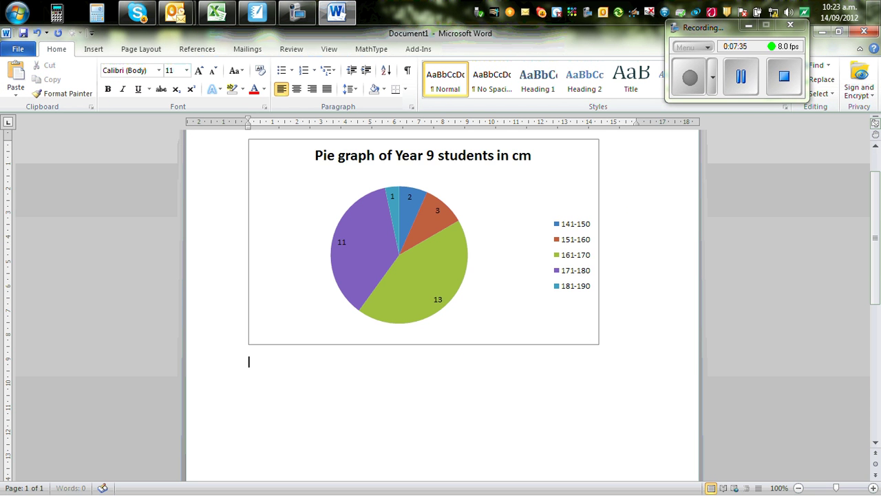
key("ctrl+v")
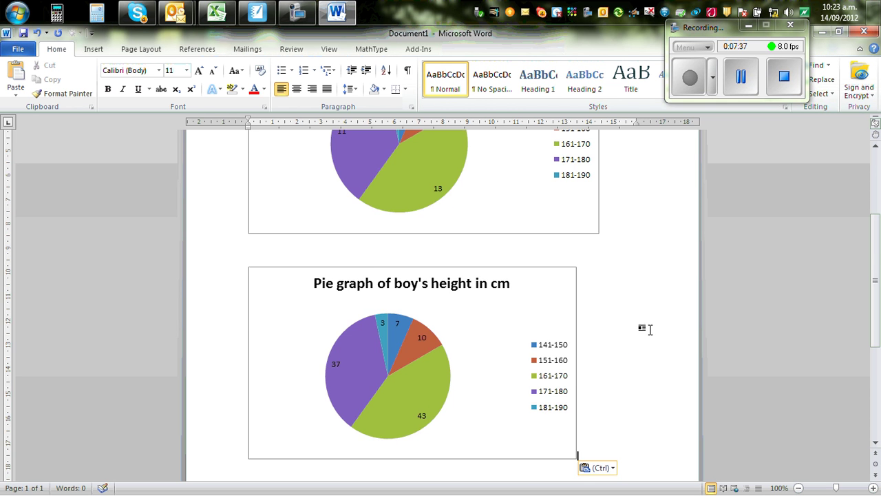
Widen the pasted boys' chart in Word, then return to the Excel workbook
scroll(634, 324, "up", 2)
scroll(627, 314, "up", 2)
scroll(447, 337, "down", 2)
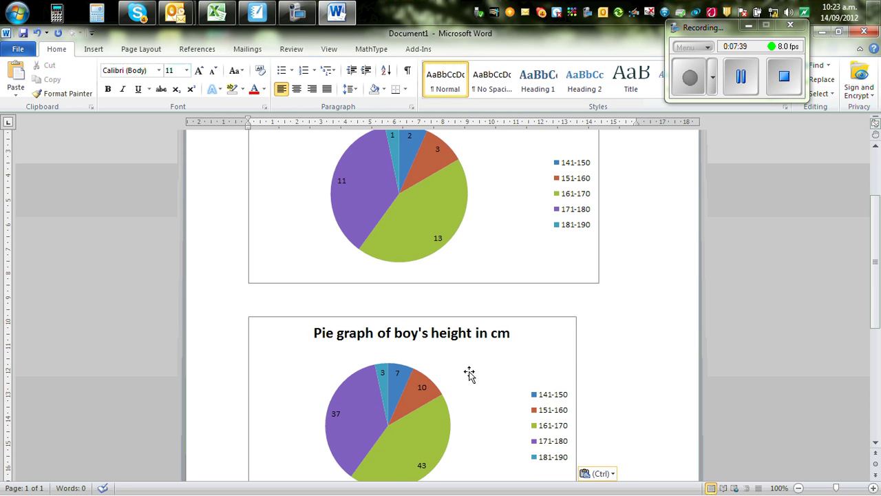
scroll(482, 377, "down", 3)
left_click(498, 379)
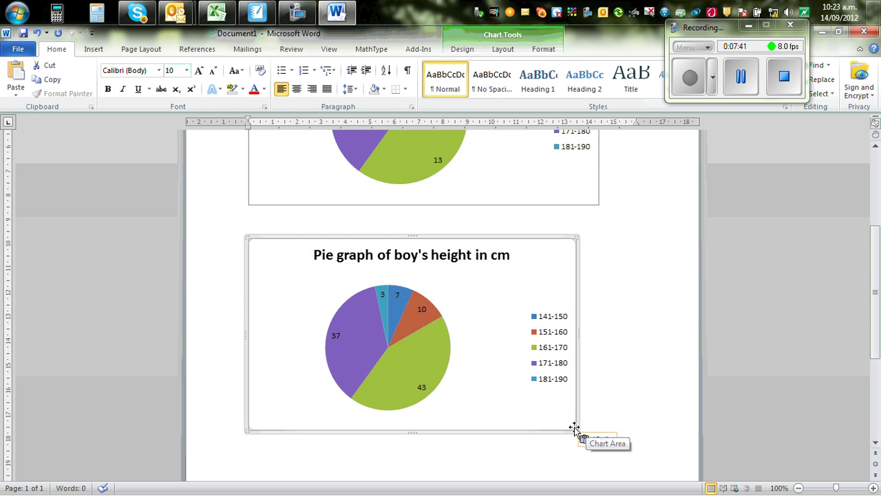
left_click_drag(578, 432, 630, 437)
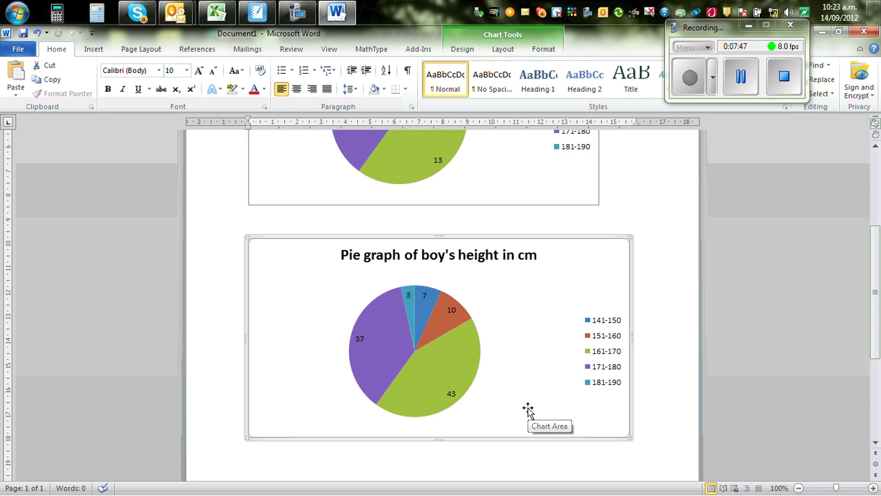
scroll(523, 385, "up", 3)
scroll(528, 370, "up", 3)
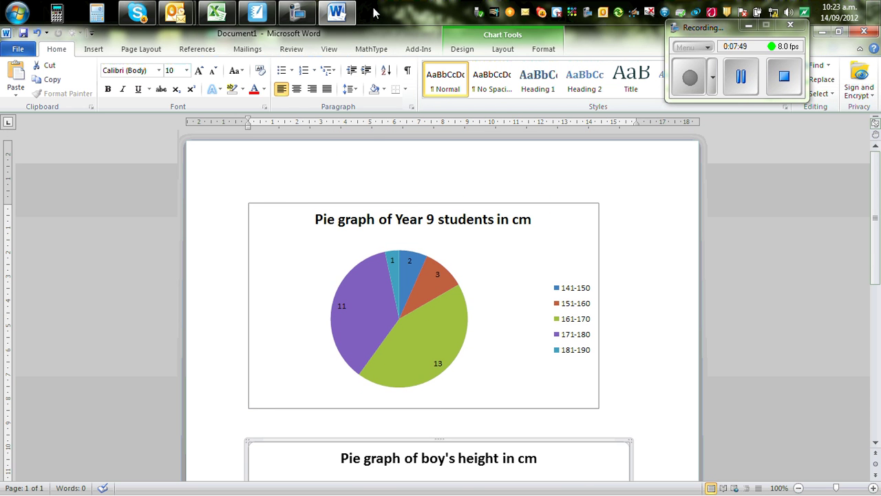
left_click(220, 23)
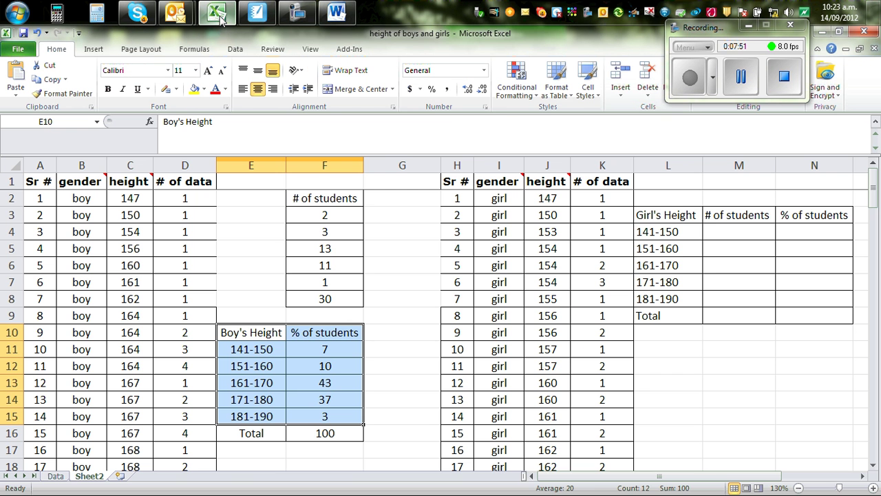